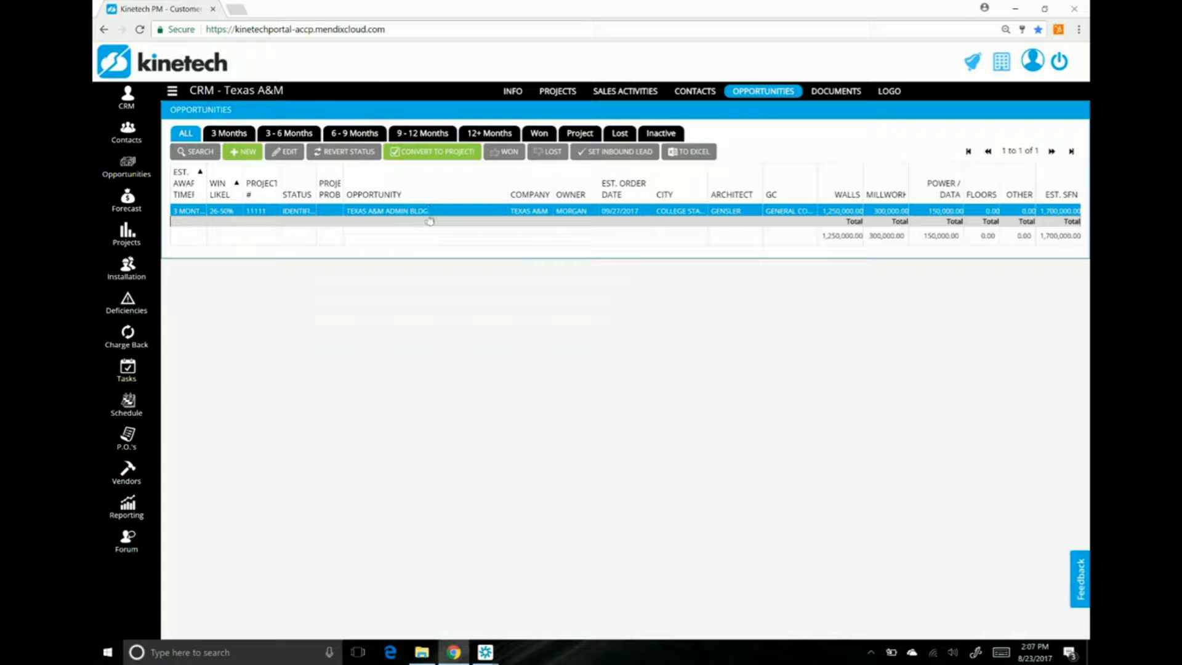
Step: Open the tasks of the Texas A&M Admin Bldg opportunity and retitle its task "TAMU Admin Bldg TO DO"
double_click(430, 216)
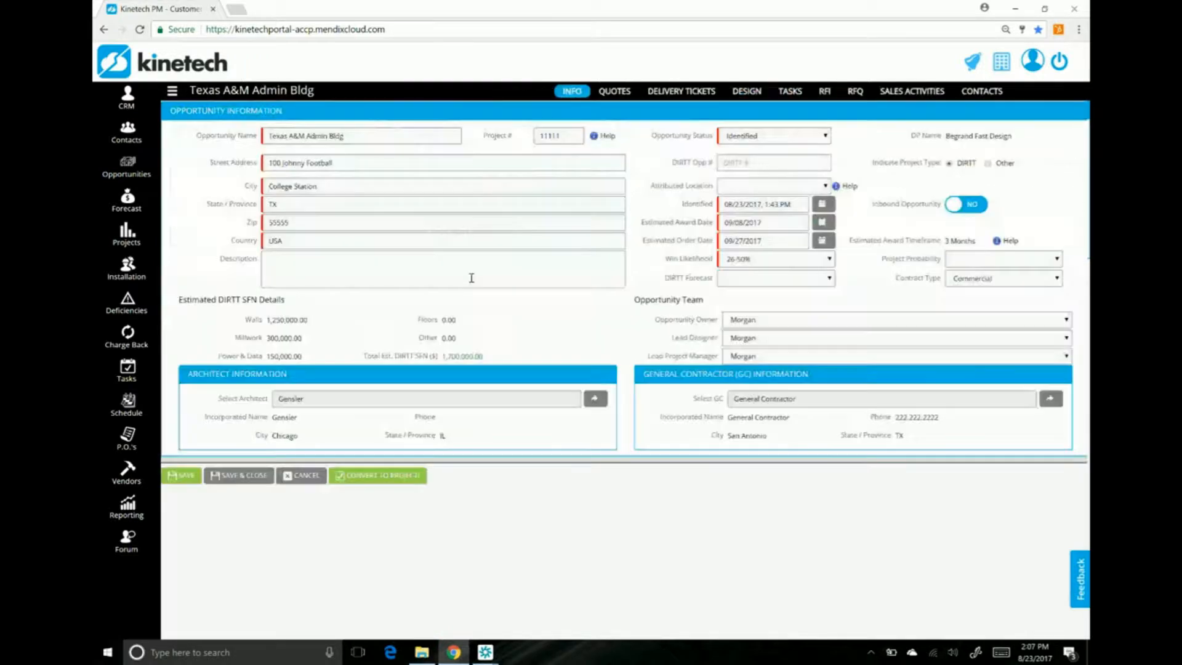
click(790, 92)
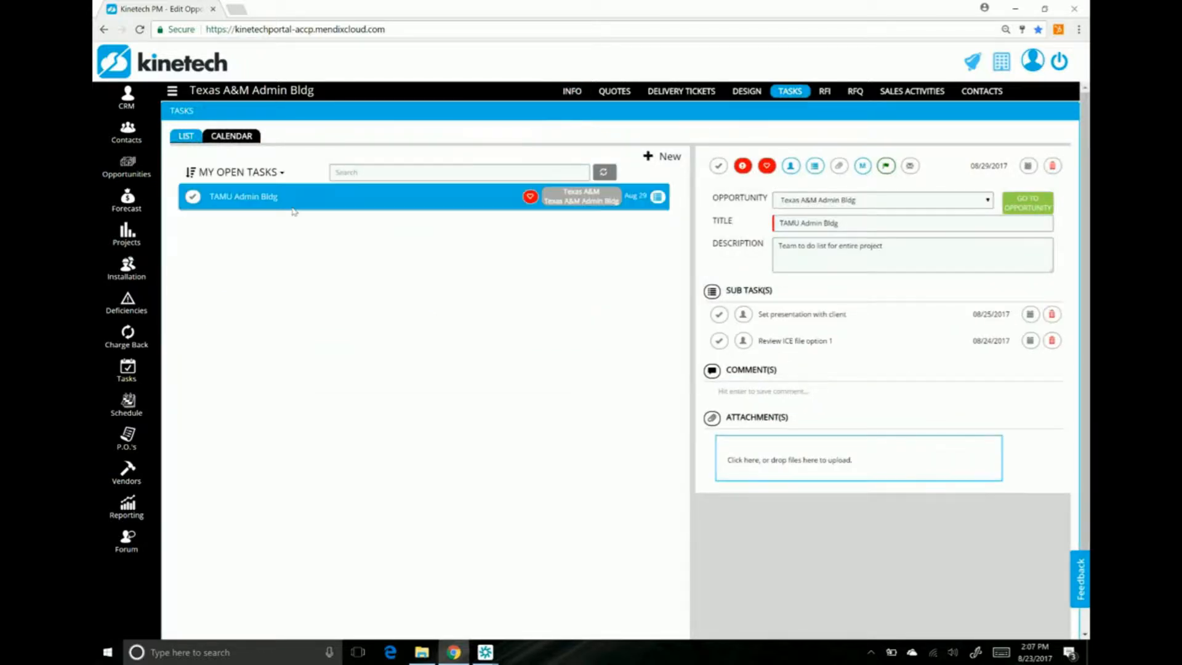
click(877, 222)
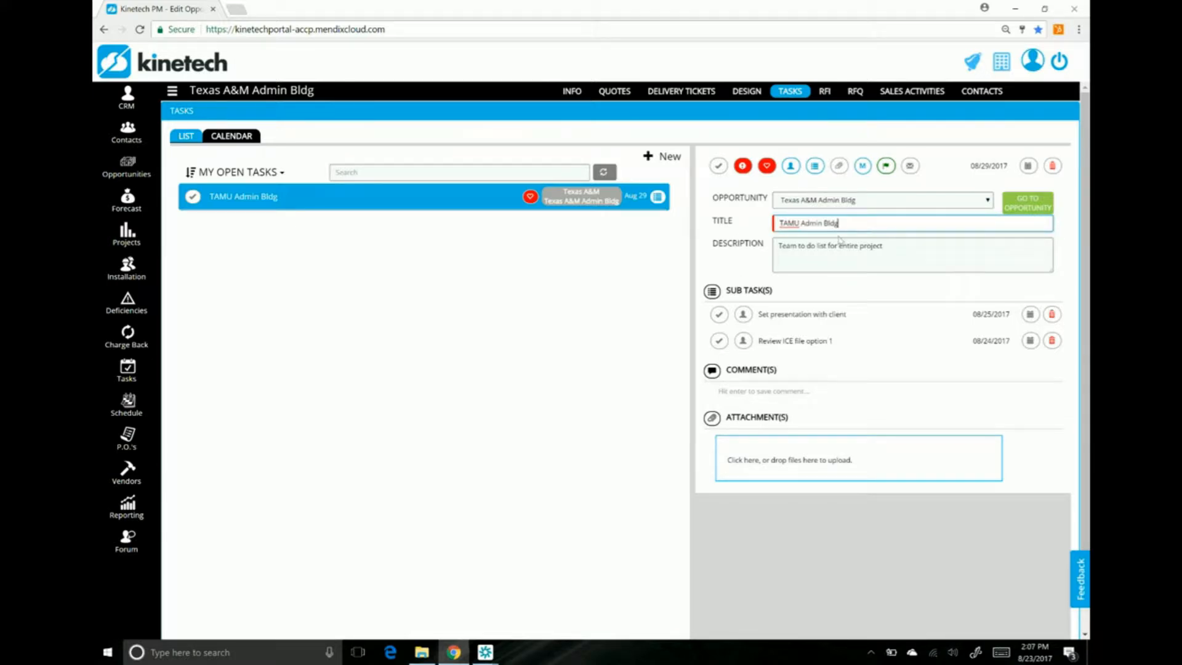
text(TO DO)
Step: Add a subtask "Finalize our Quote" to the task with the due date 08/25/2017
click(818, 175)
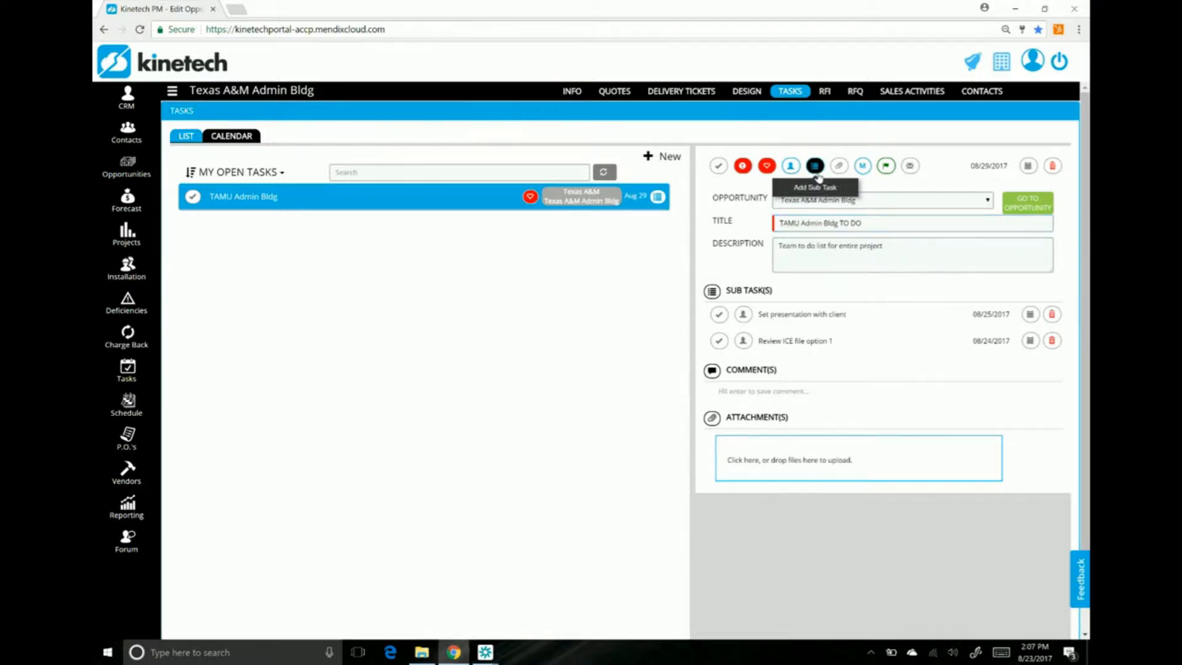
click(800, 370)
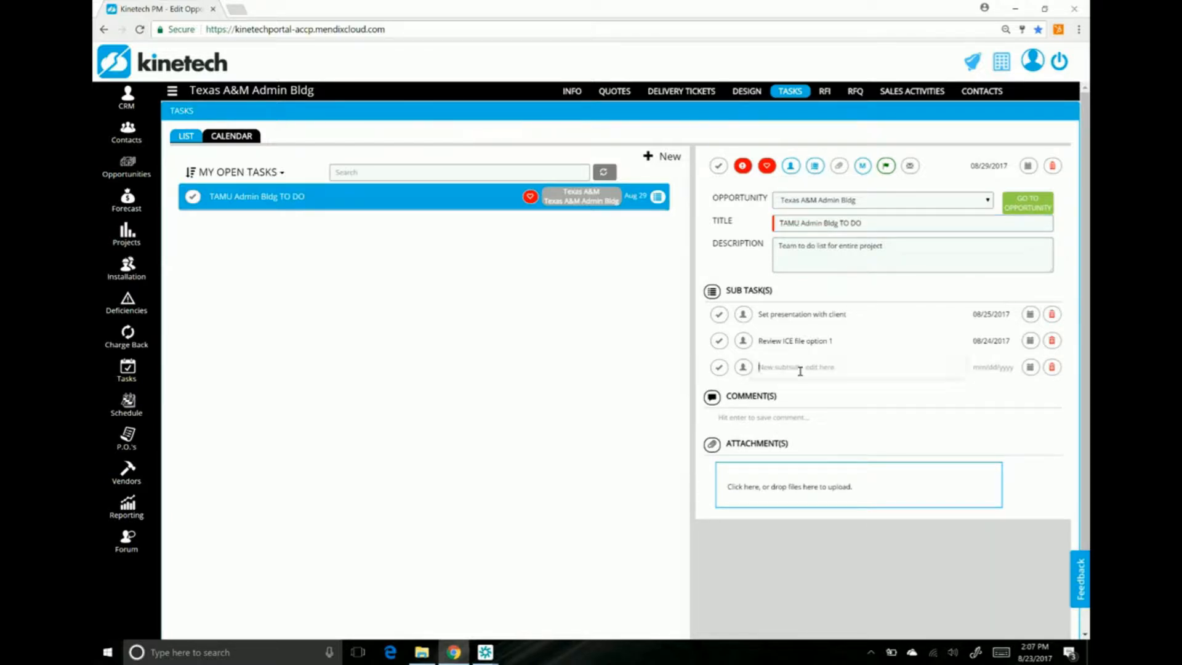
text(Finalize our bud)
text(te)
click(1032, 368)
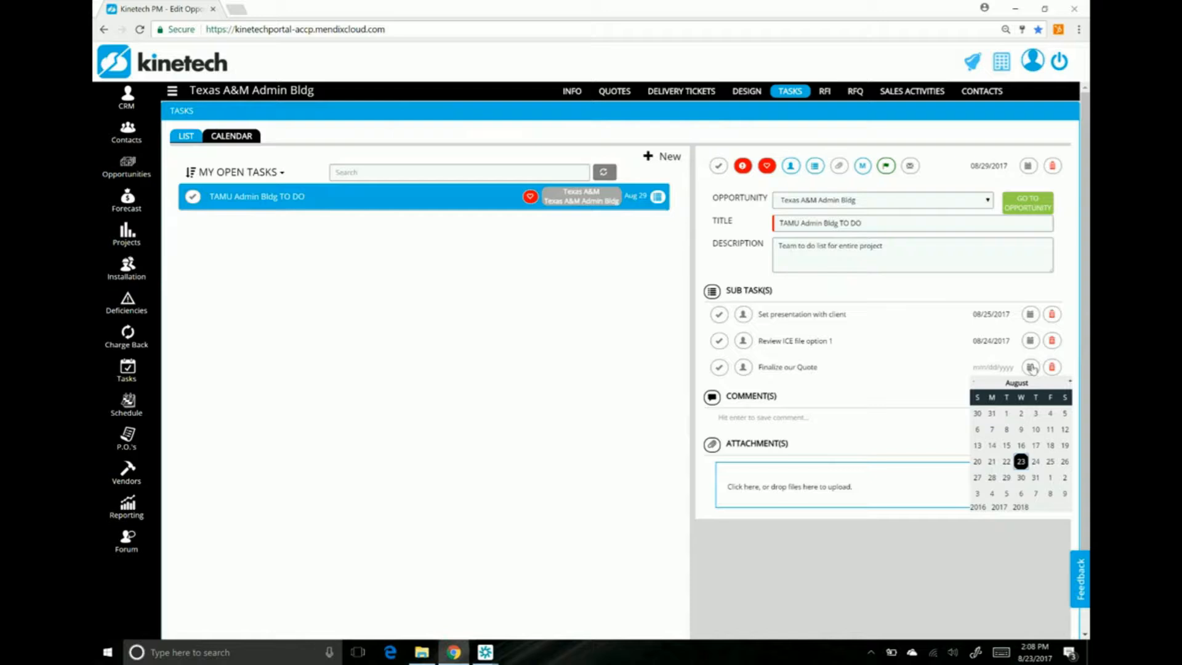
click(1050, 462)
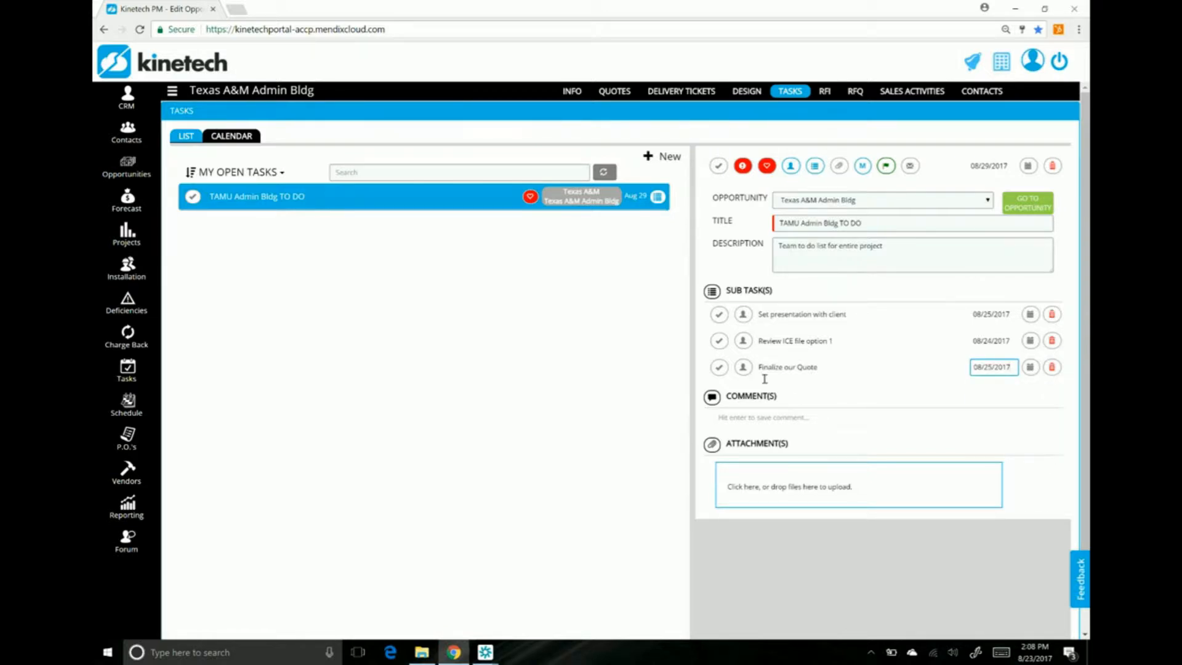
Step: Assign the subtasks "Set presentation with client" and "Review ICE file option 1" to the second listed team member
click(744, 321)
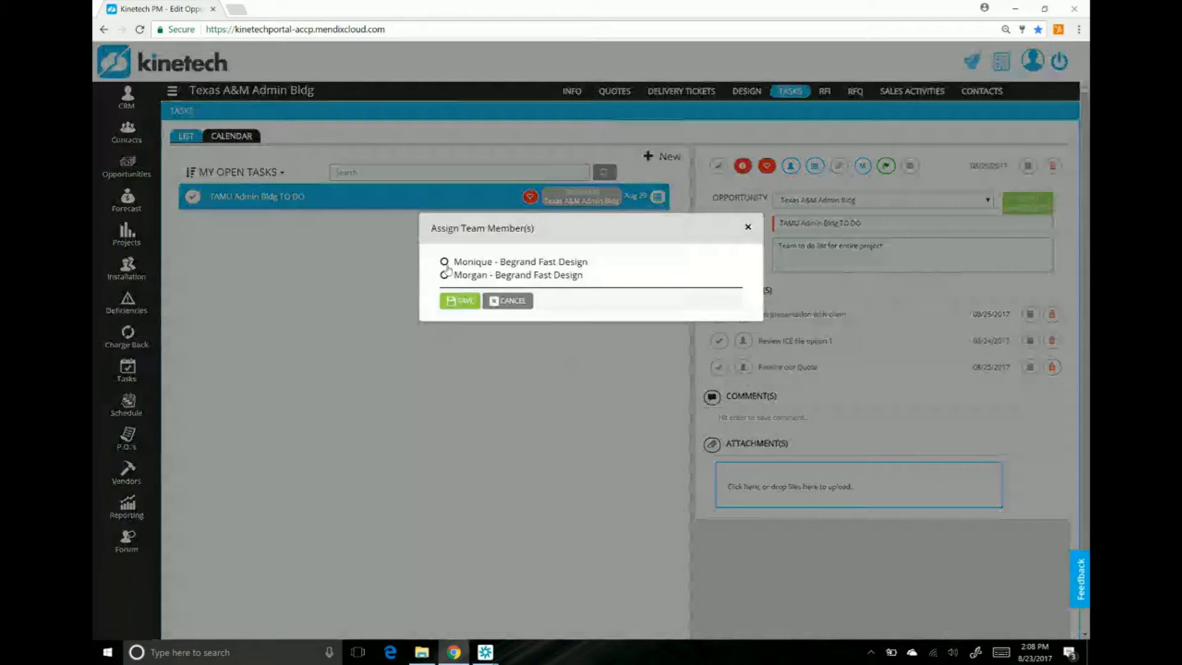
click(445, 276)
click(455, 301)
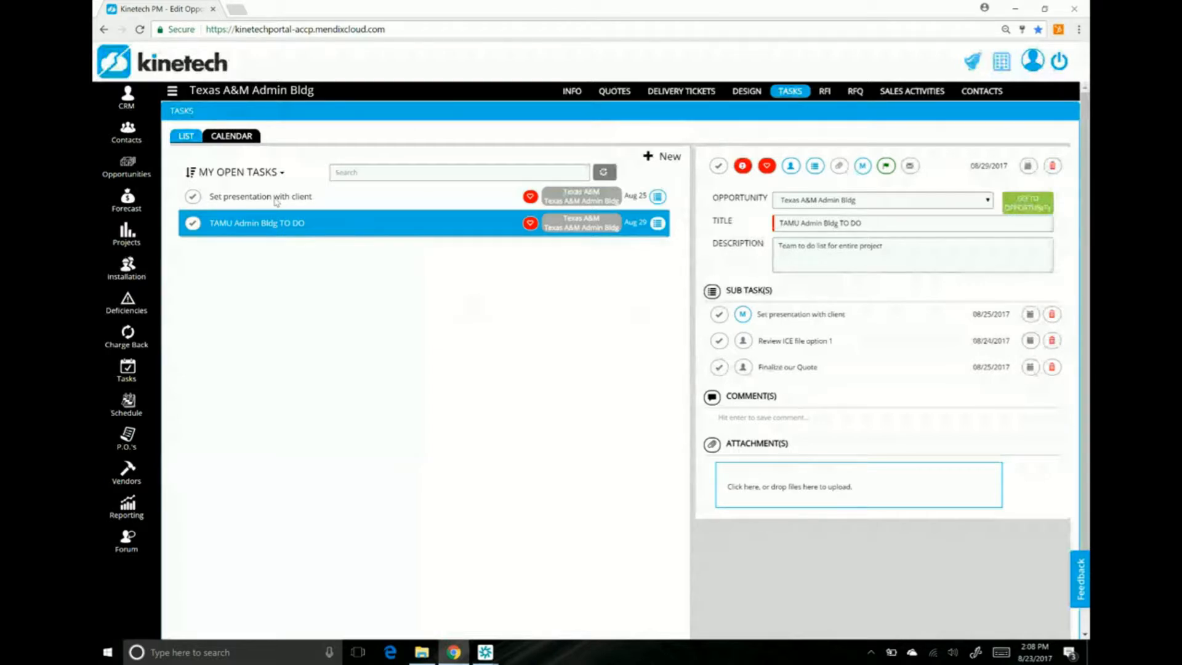
click(744, 341)
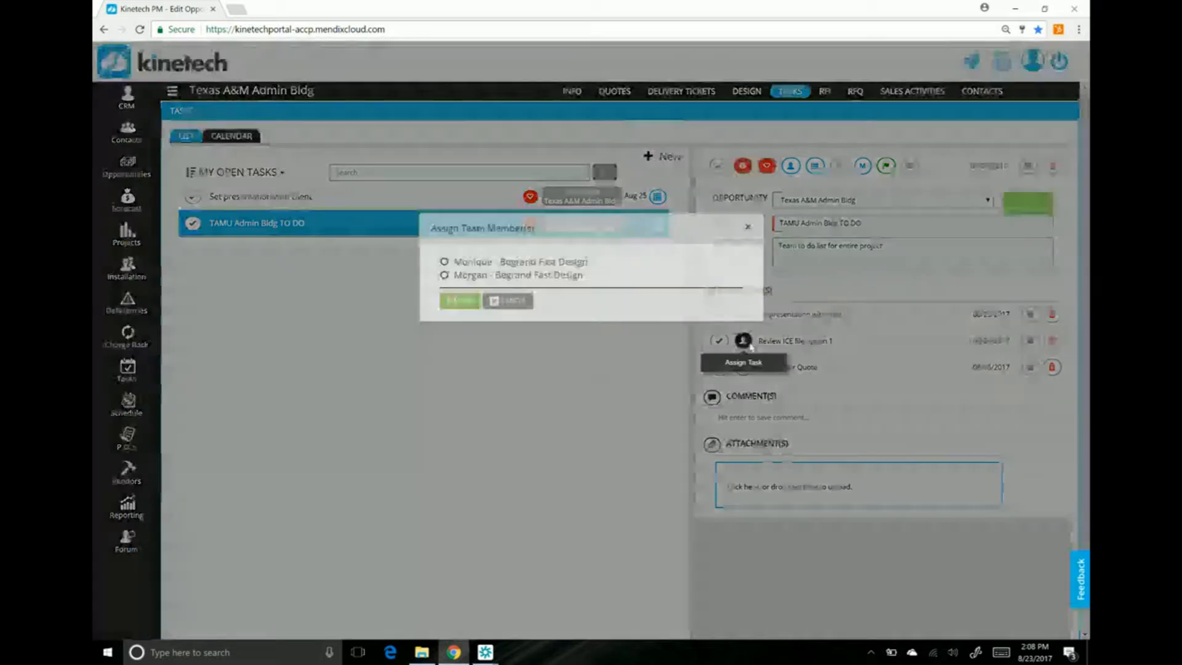
click(444, 276)
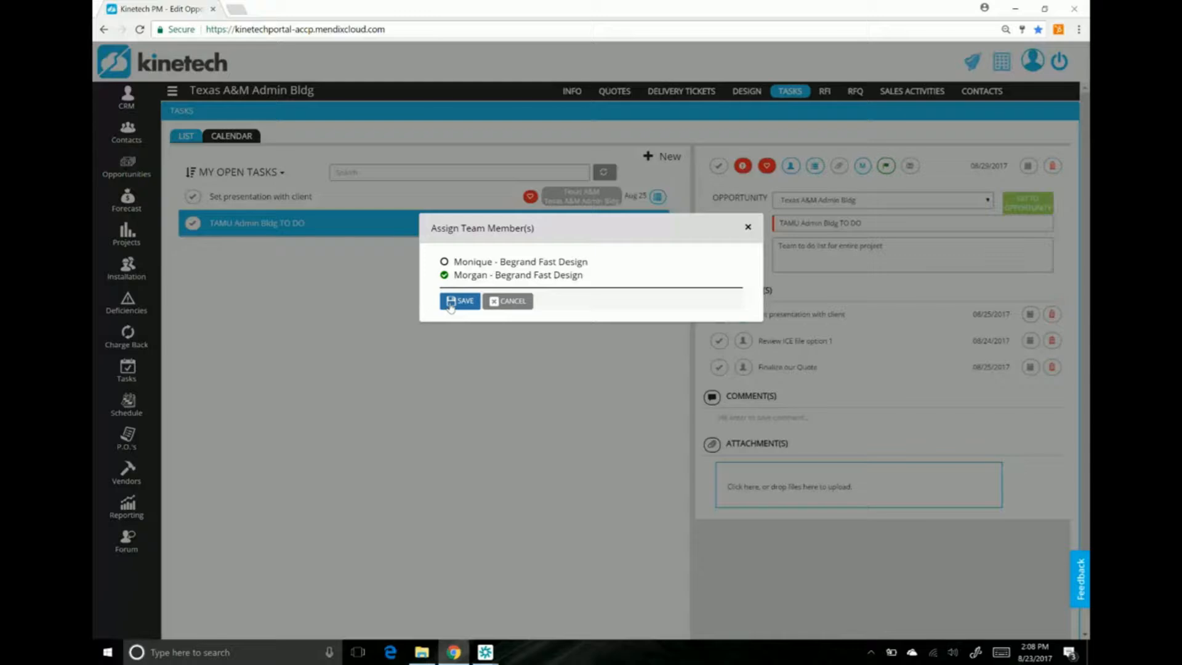
click(459, 301)
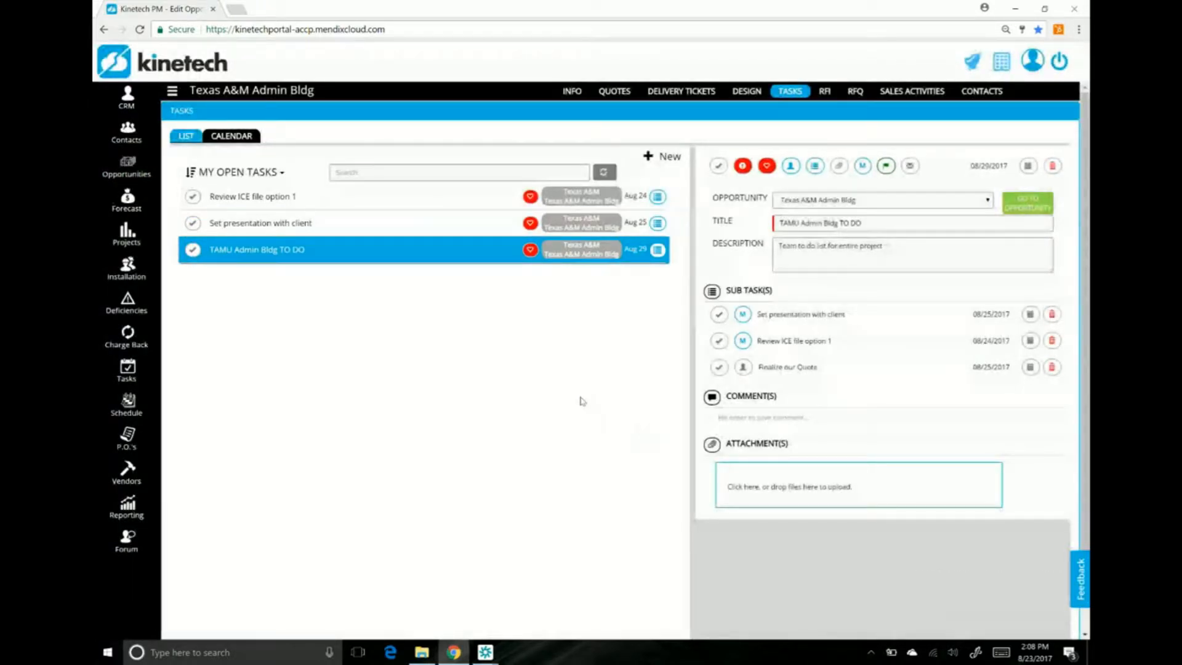
Step: Add the comment "confirmed presentation" to the TAMU Admin Bldg TO DO task, correcting its misspelled words with the spelling suggestions
click(813, 424)
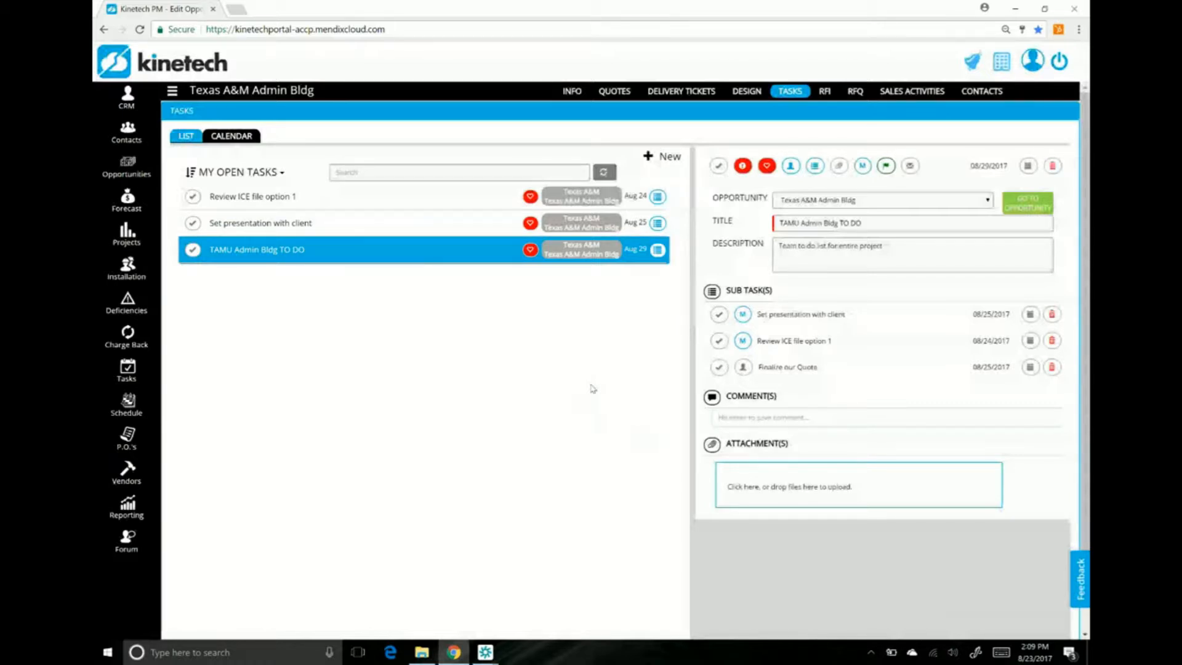
text(confimre)
key(BackSpace)
key(BackSpace)
text(ed presetntaiton)
right_click(741, 419)
click(773, 444)
right_click(782, 418)
click(796, 425)
key(Return)
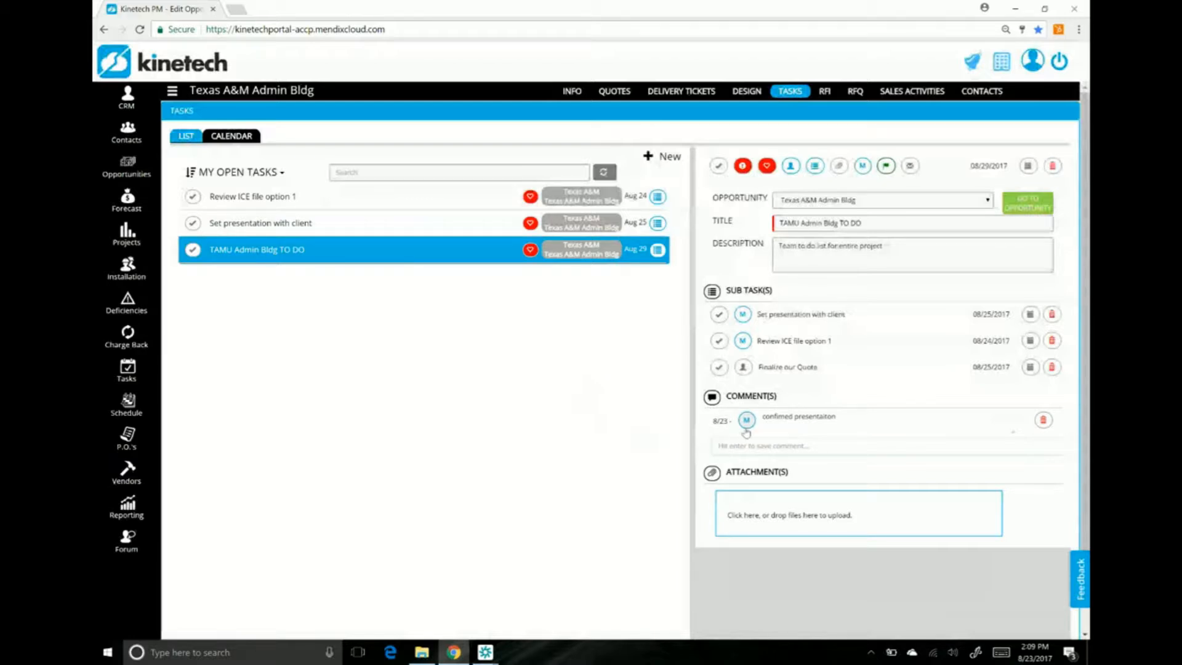
Step: View the new comment's details, close them, and mark the subtask "Set presentation with client" as complete
click(747, 421)
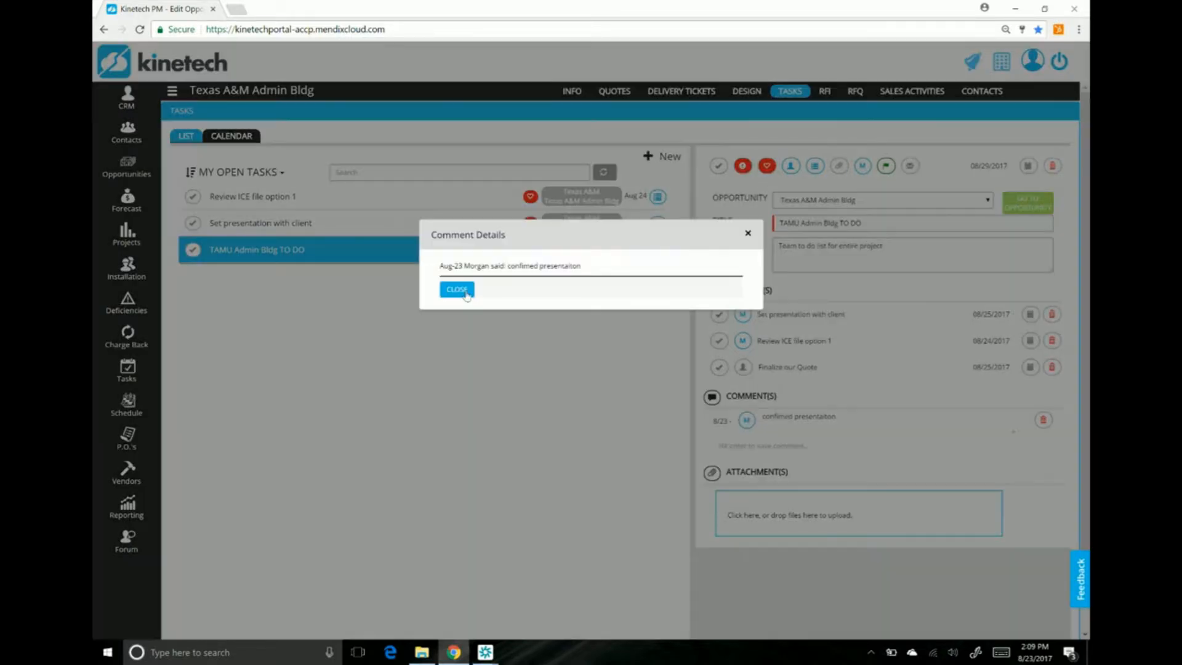
click(457, 290)
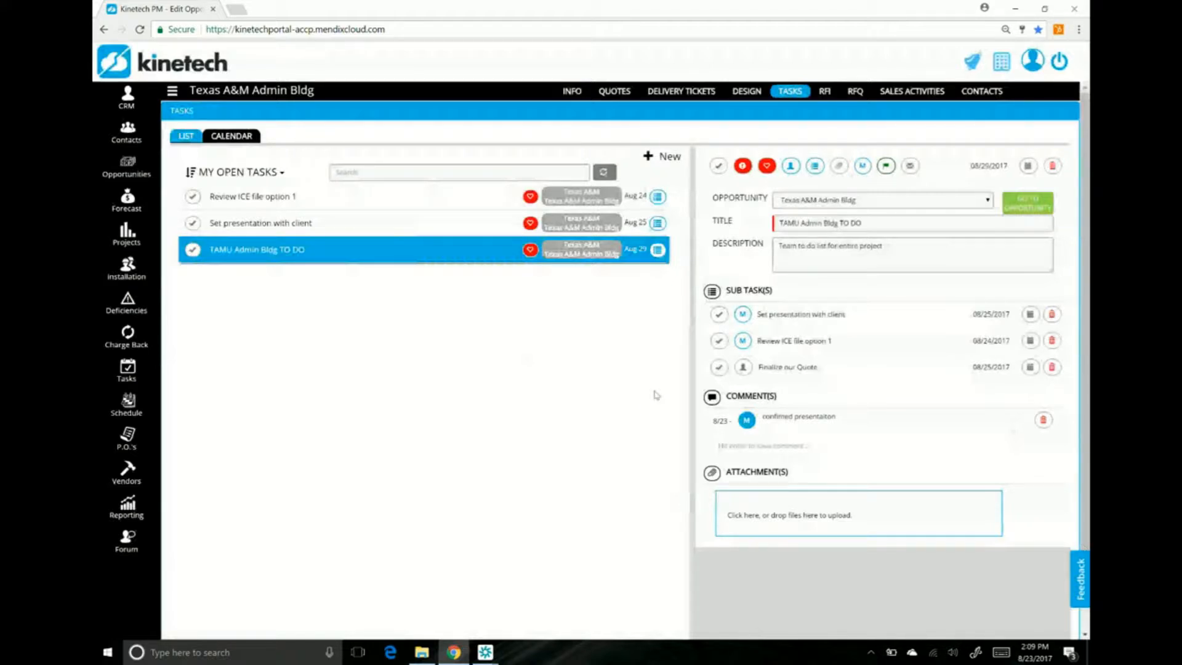
click(720, 315)
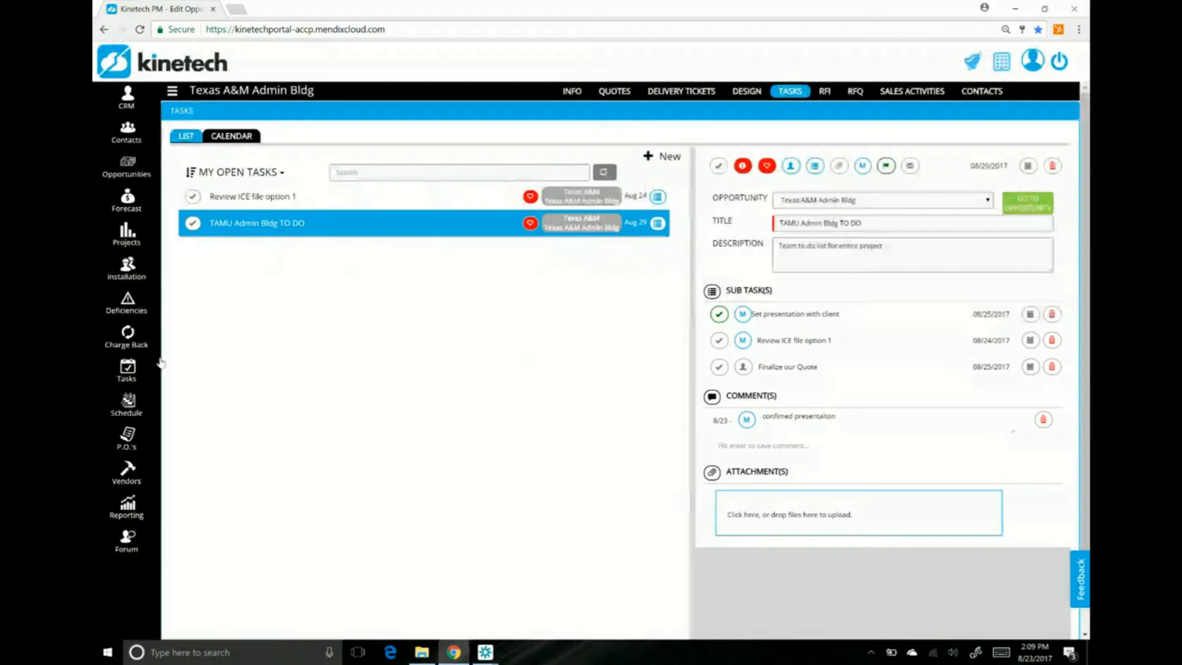
Step: Search the overall list of open tasks for "to do" and review the details of each project's to-do task
click(141, 374)
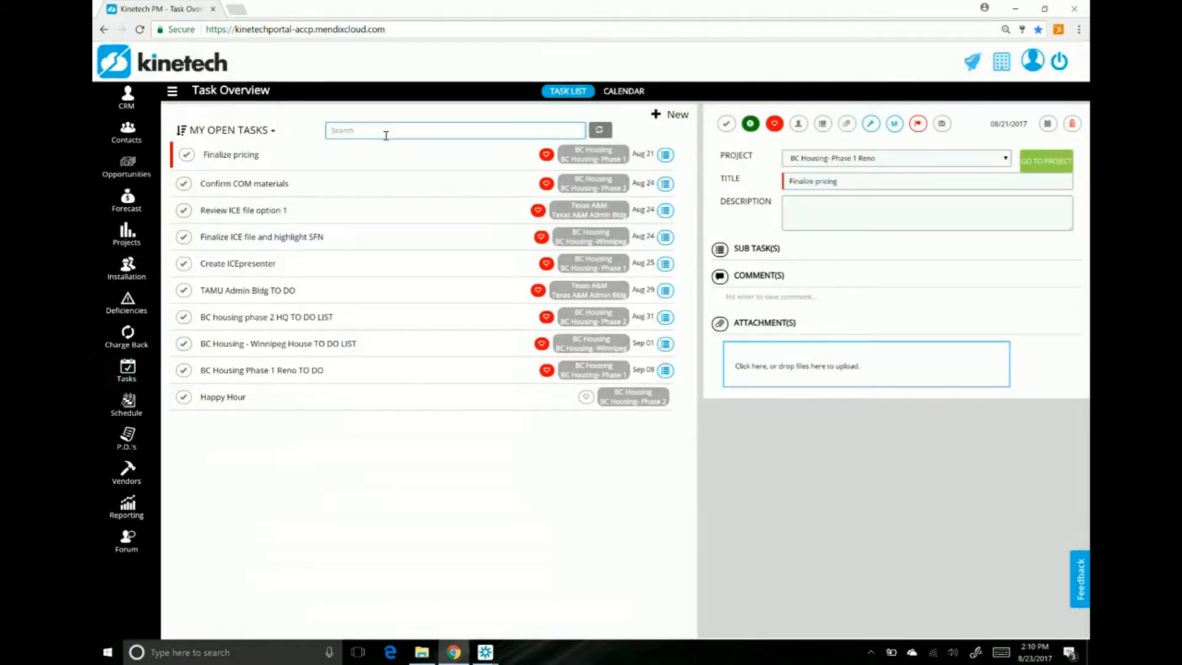
text(to do)
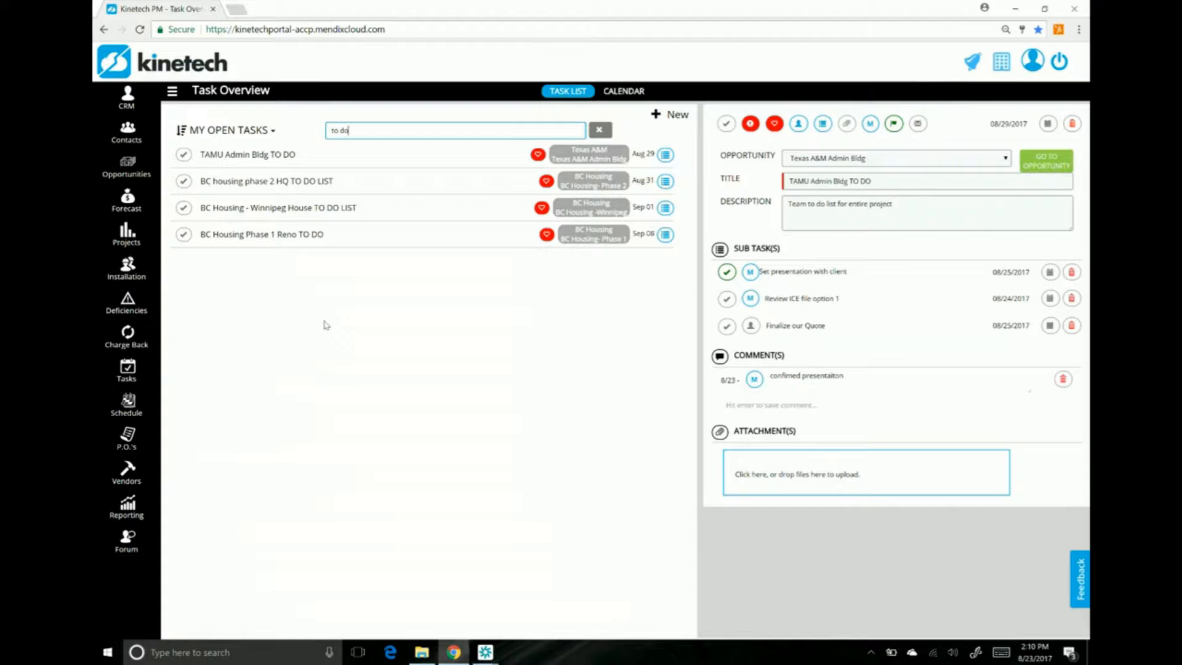
click(272, 155)
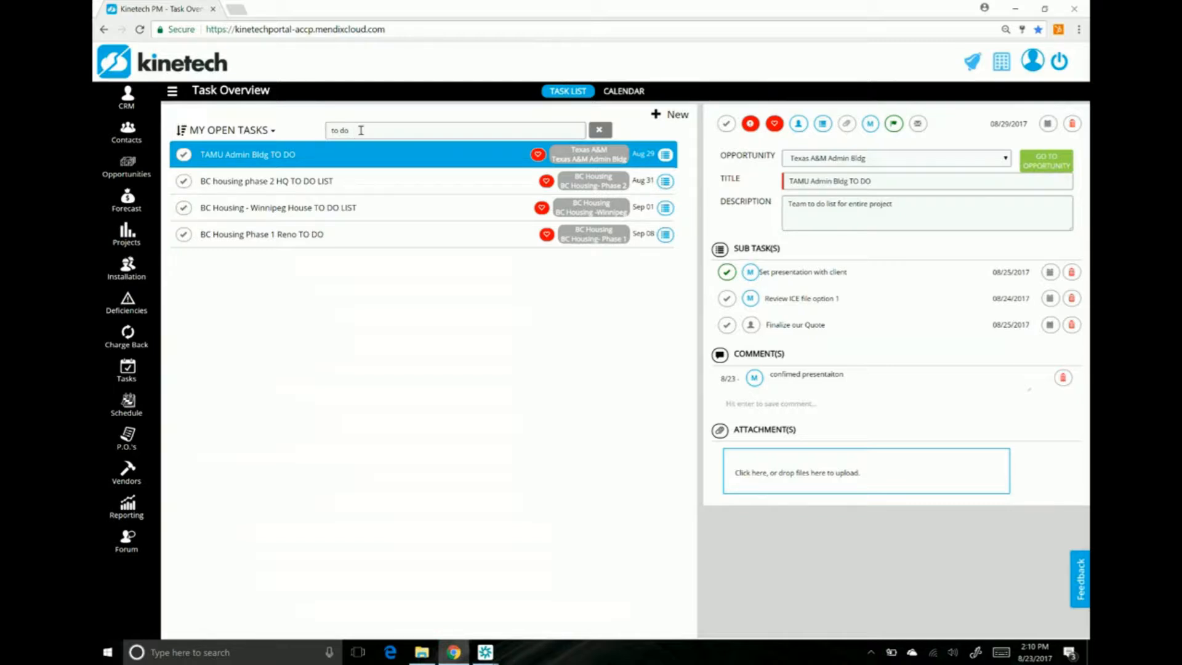
click(331, 178)
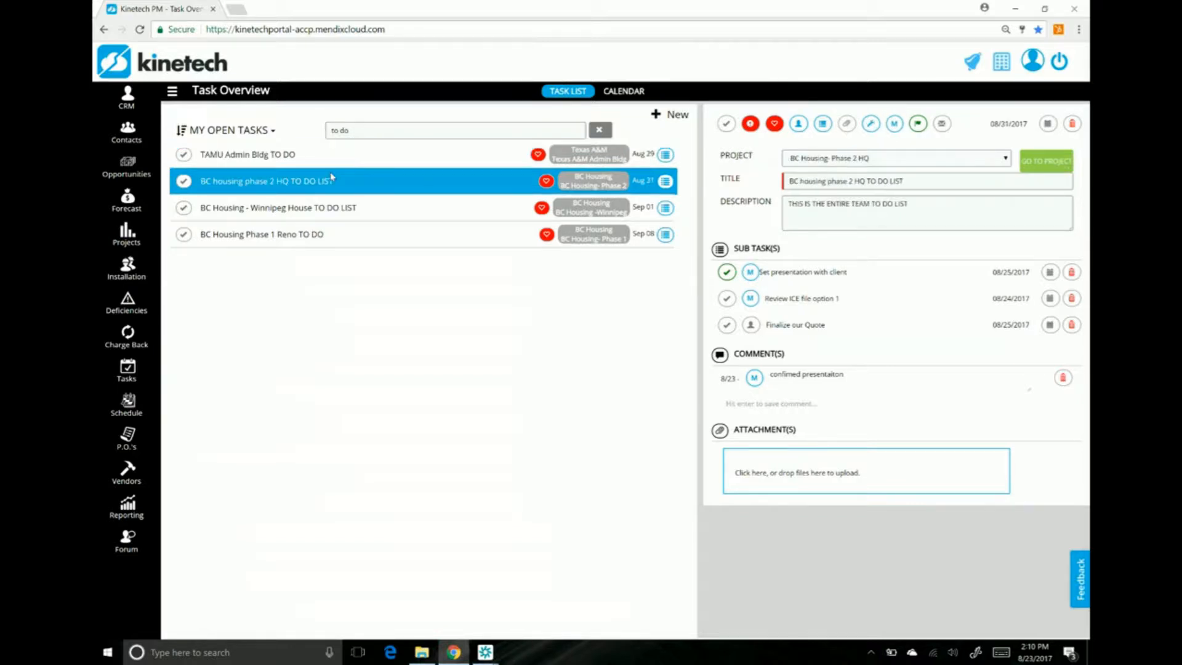
click(331, 206)
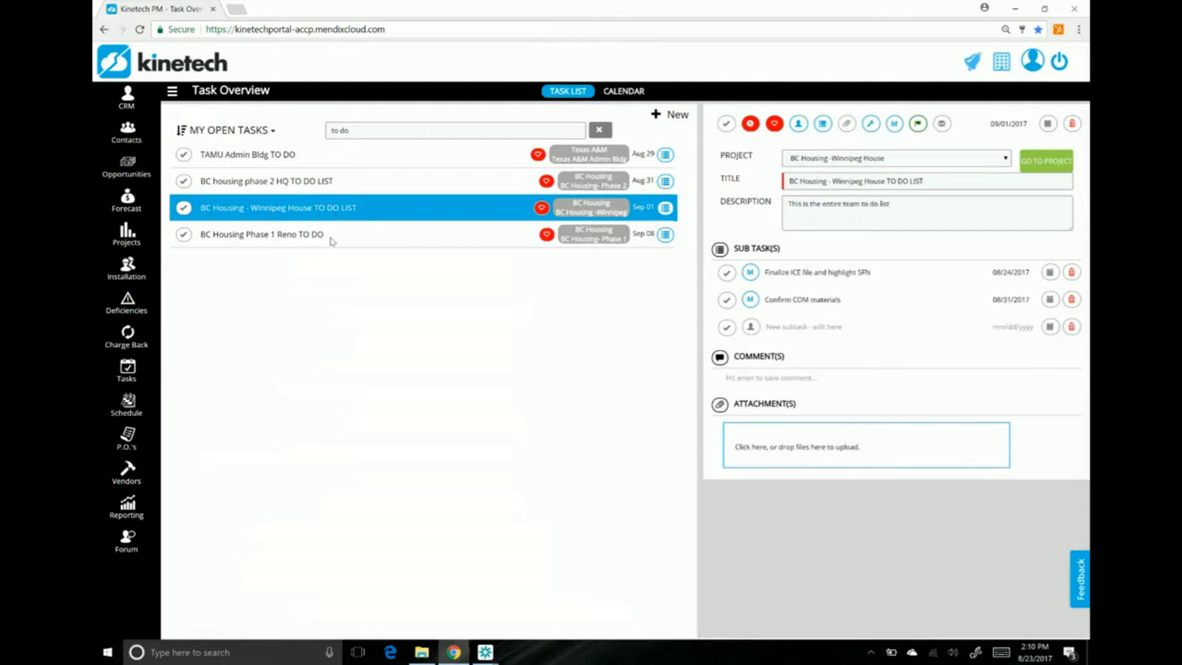
click(332, 239)
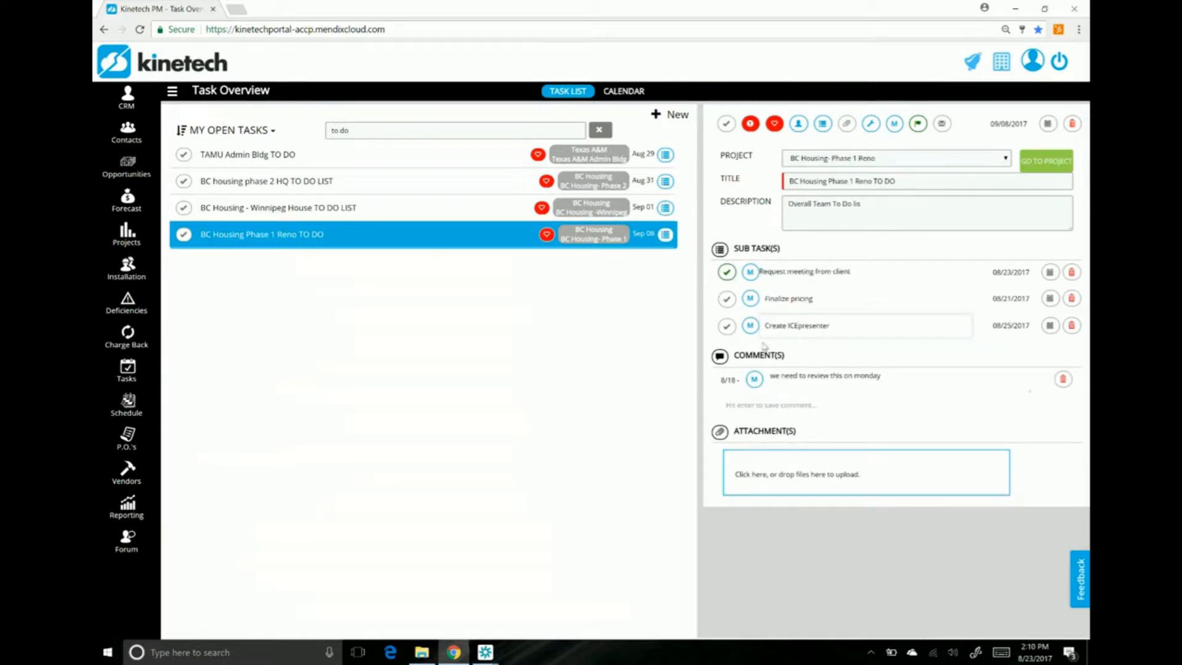
click(353, 212)
click(375, 165)
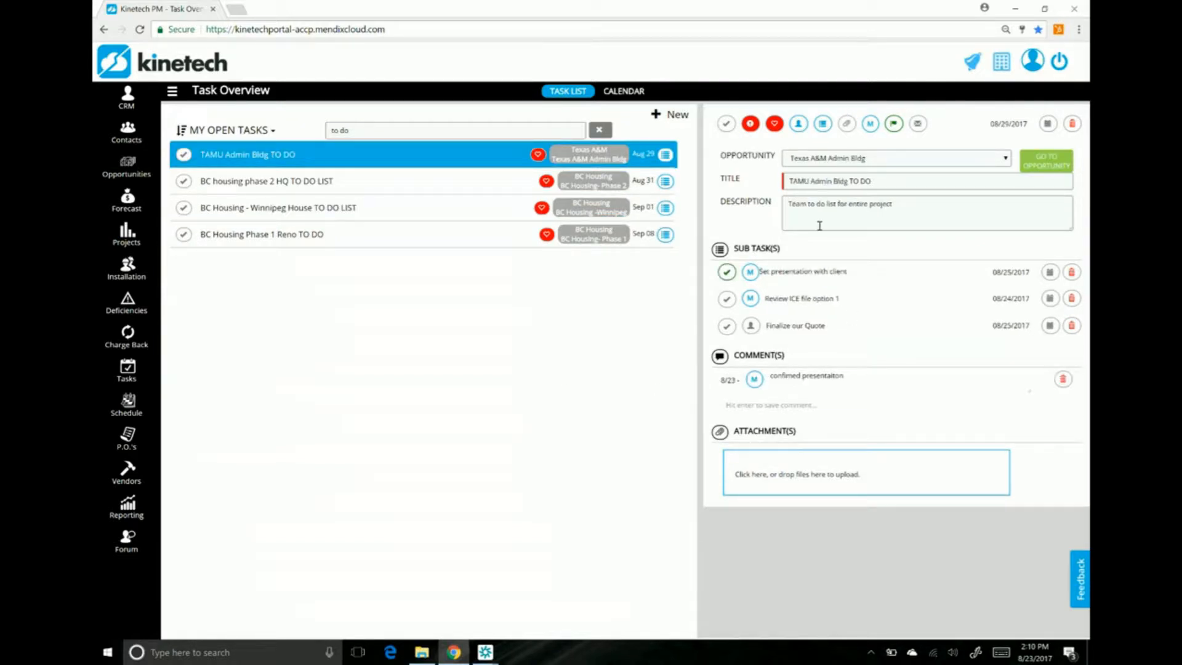
Step: Cycle the TAMU Admin Bldg TO DO task's priority indicator through green and grey, ending on red
click(752, 124)
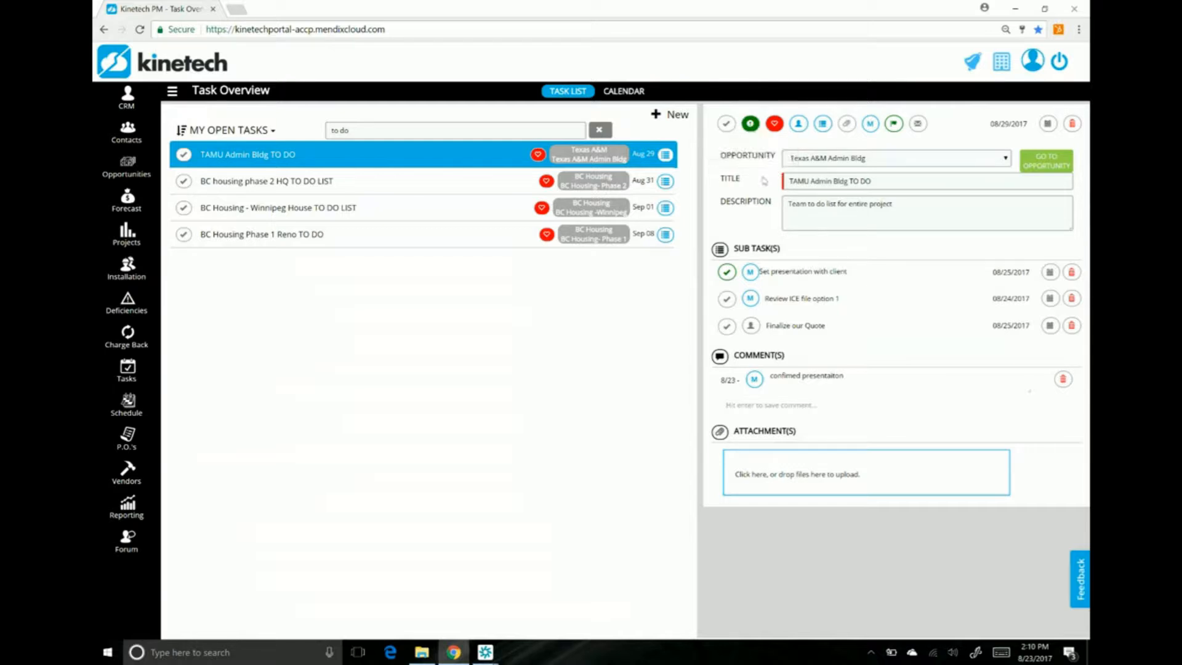
click(750, 125)
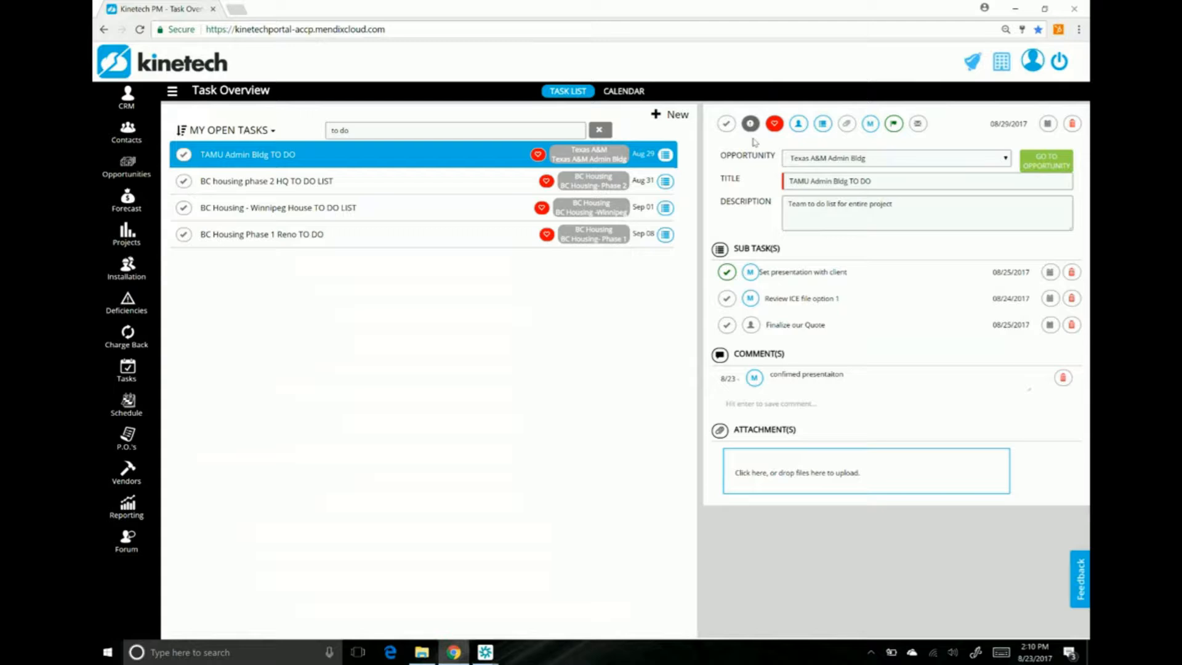
click(751, 133)
Step: View the open tasks in the August 2017 month calendar through the end of the month
click(624, 90)
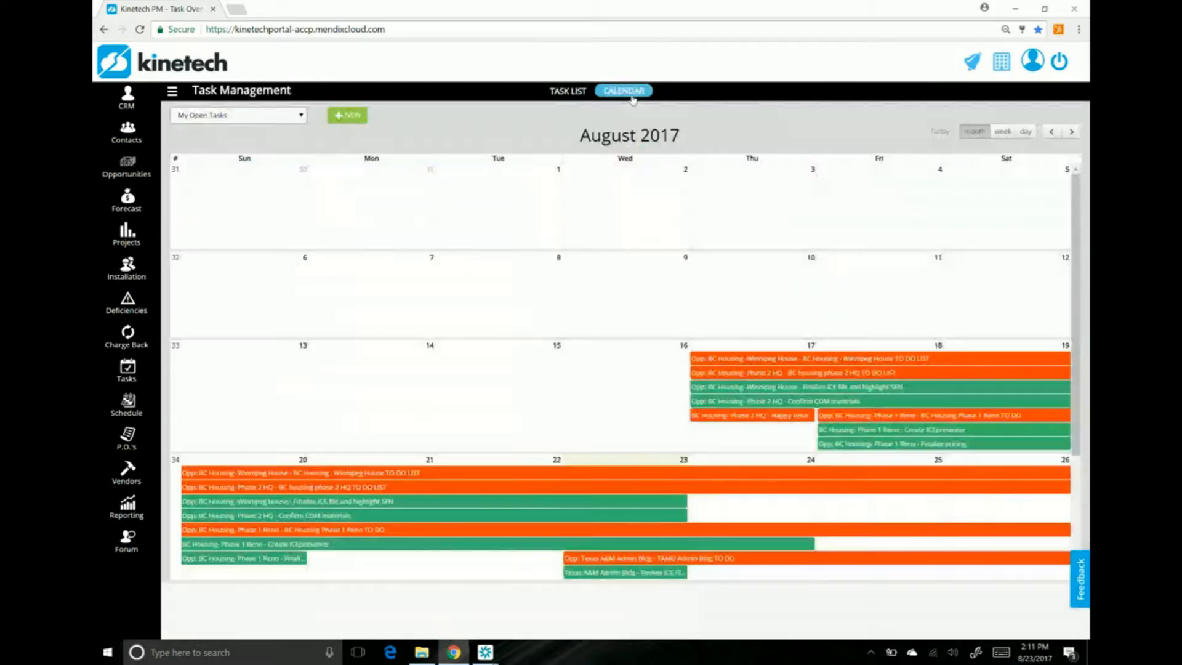
scroll(545, 351, down, 2)
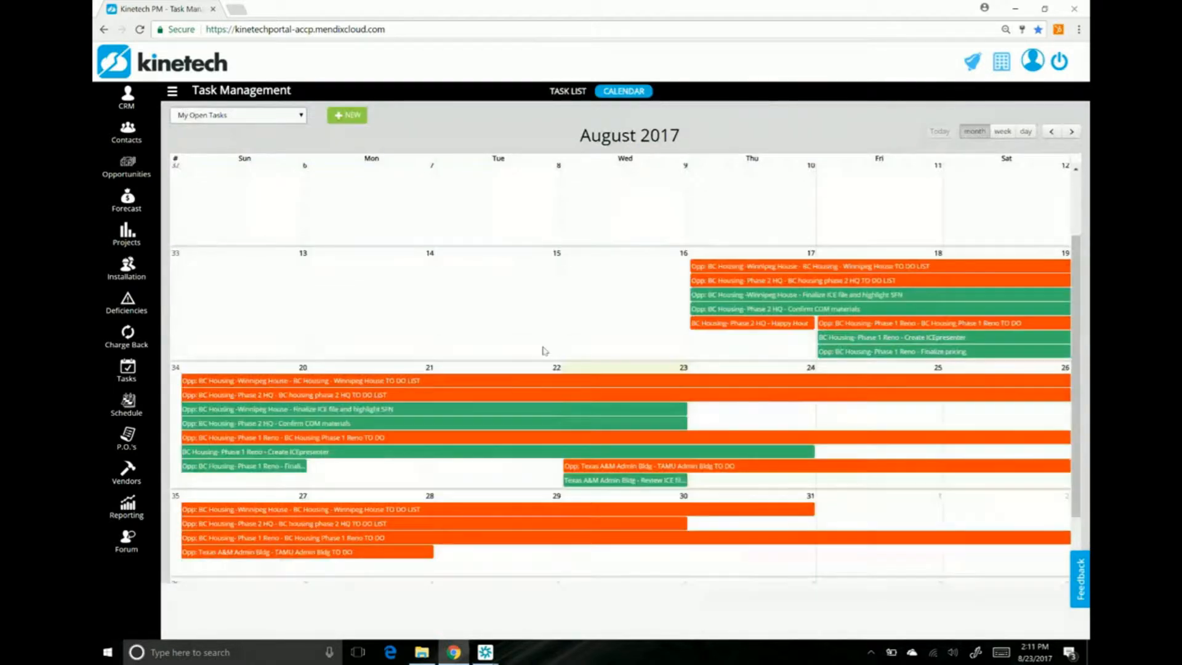
scroll(545, 351, down, 1)
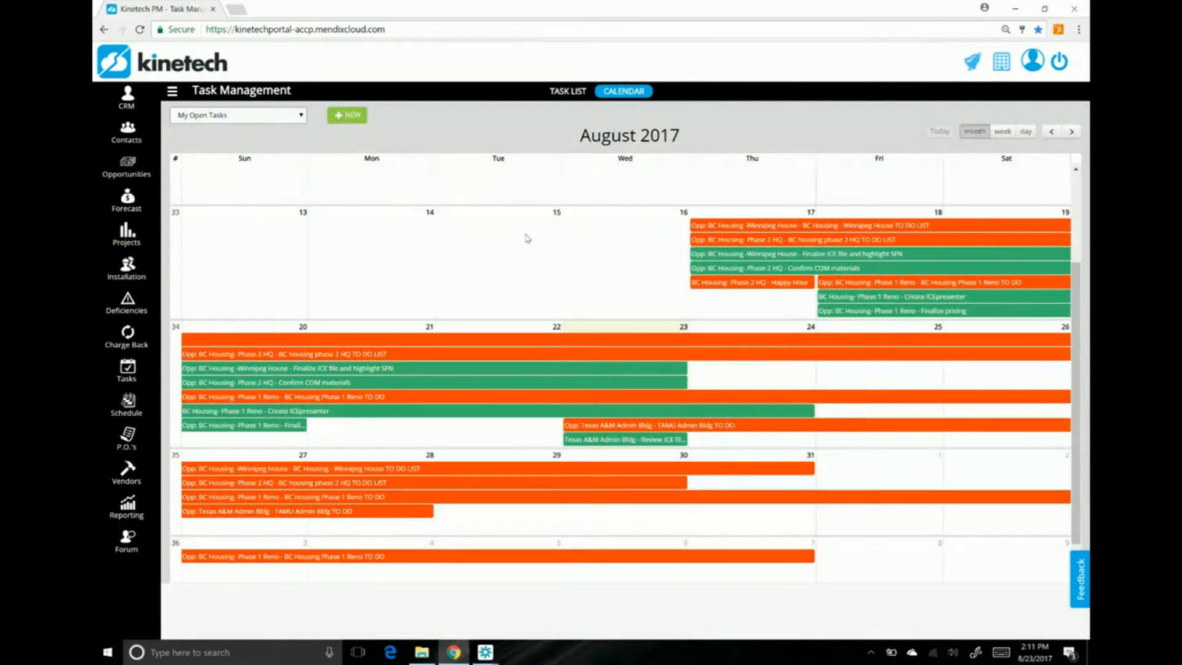
scroll(528, 238, down, 1)
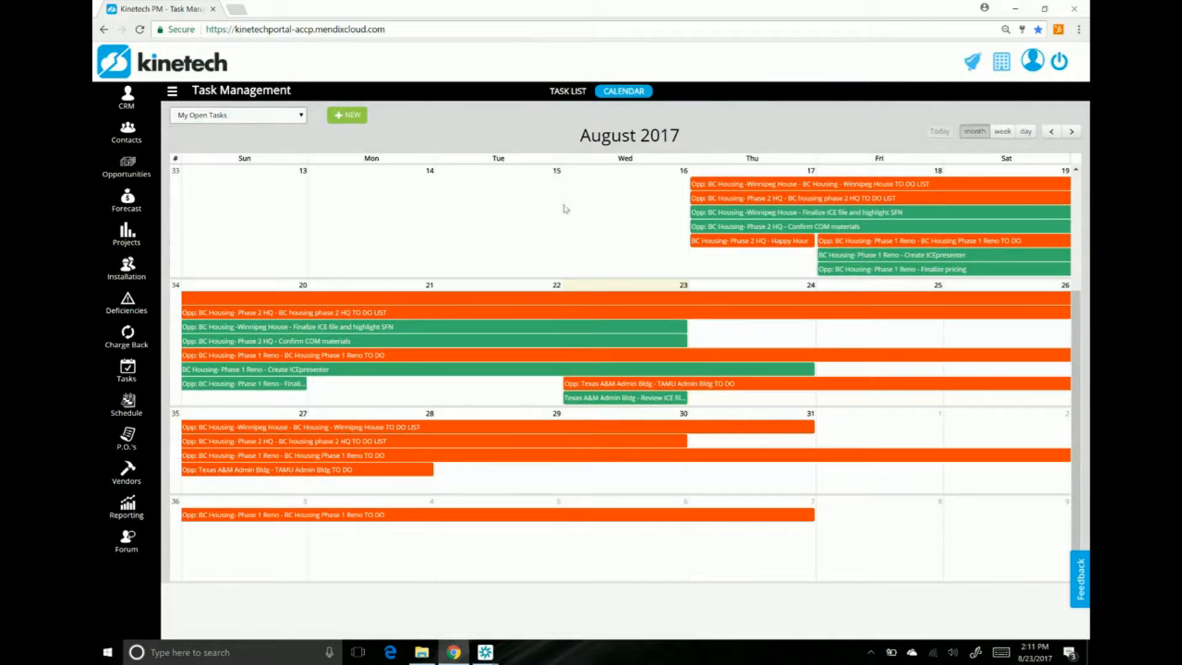
Step: Search the task list for "to do", open the BC housing phase 2 HQ TO DO LIST task, and view its schedule item without changing it
click(573, 91)
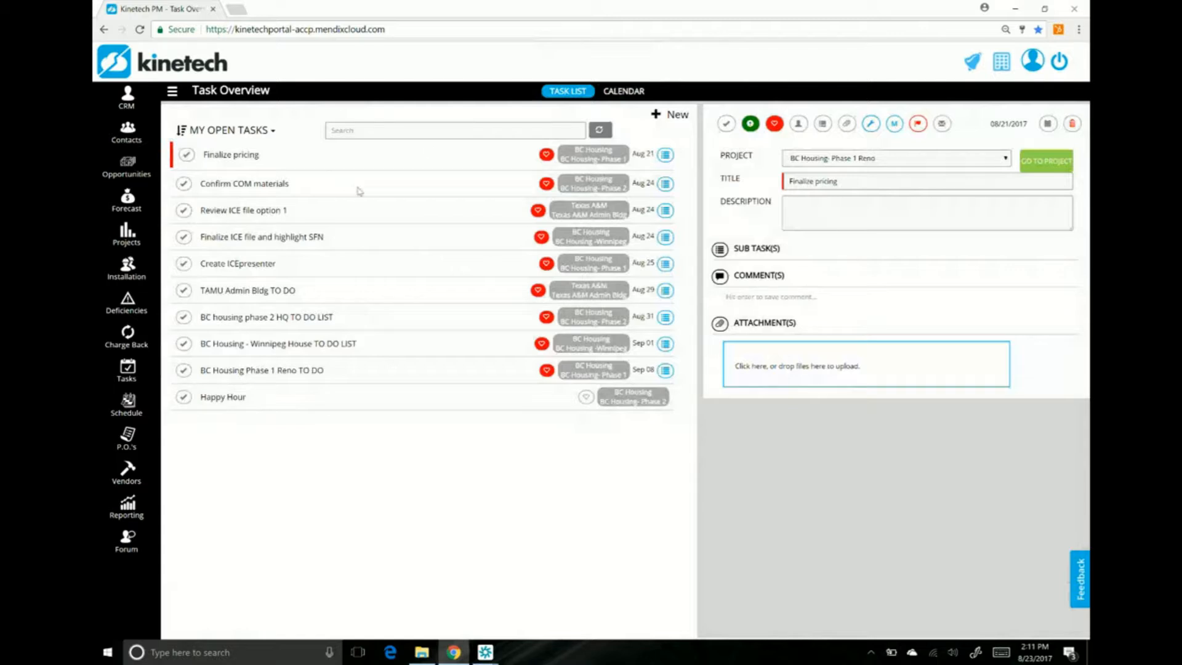
click(440, 132)
text(to do)
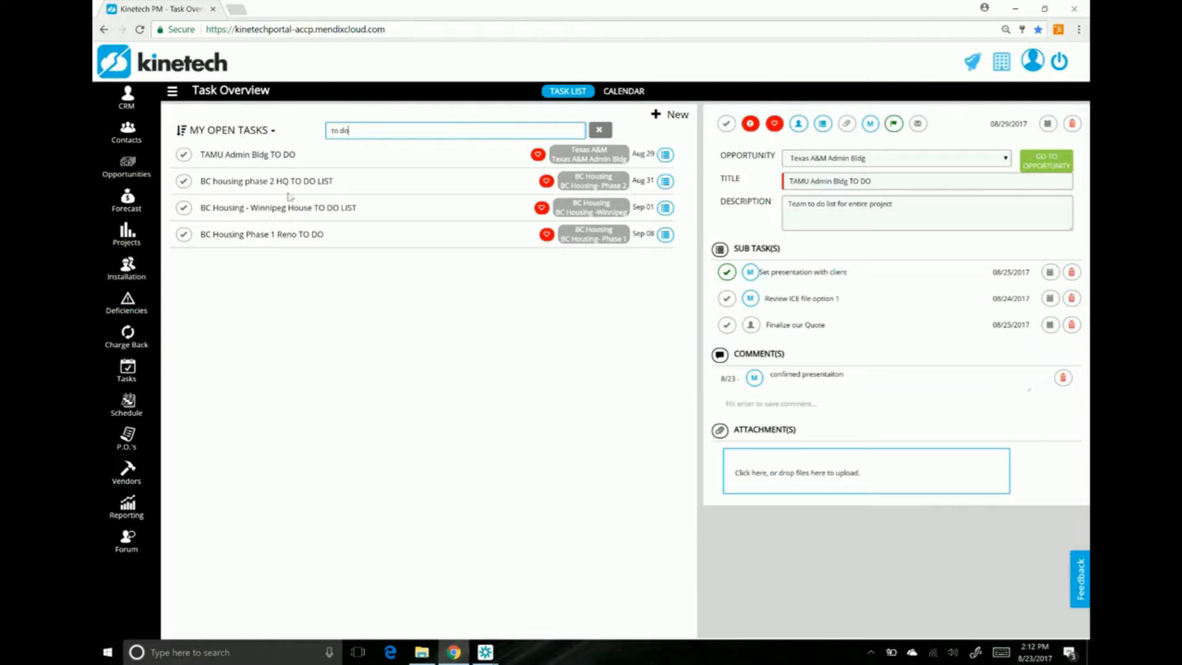
click(309, 189)
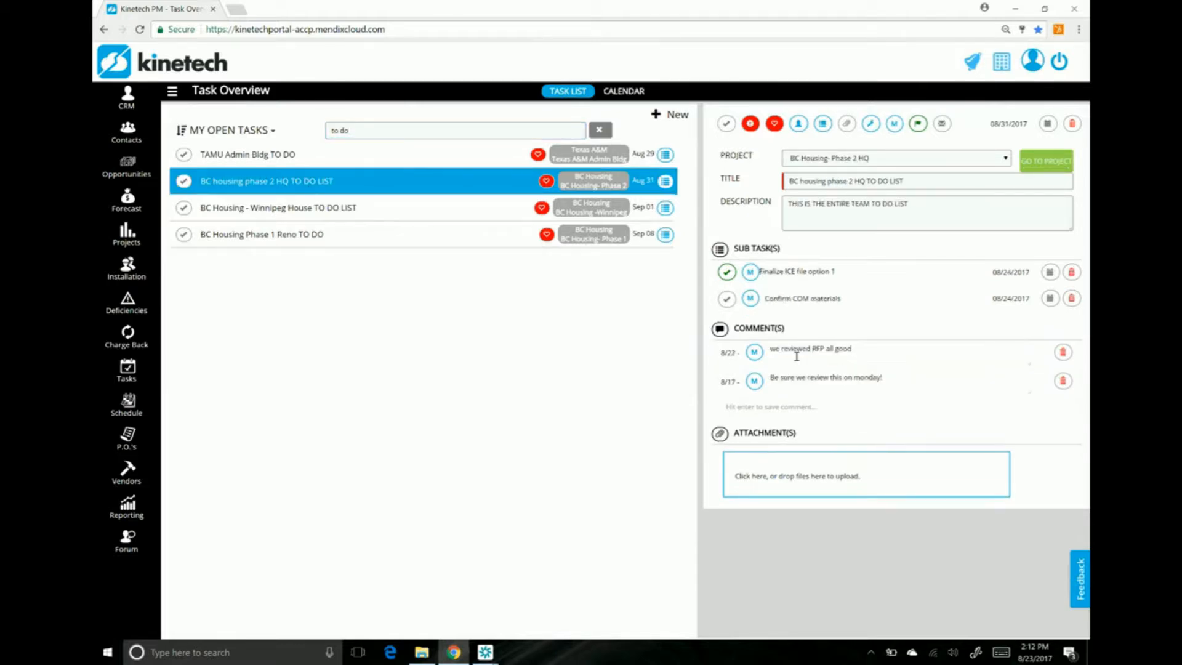
click(870, 125)
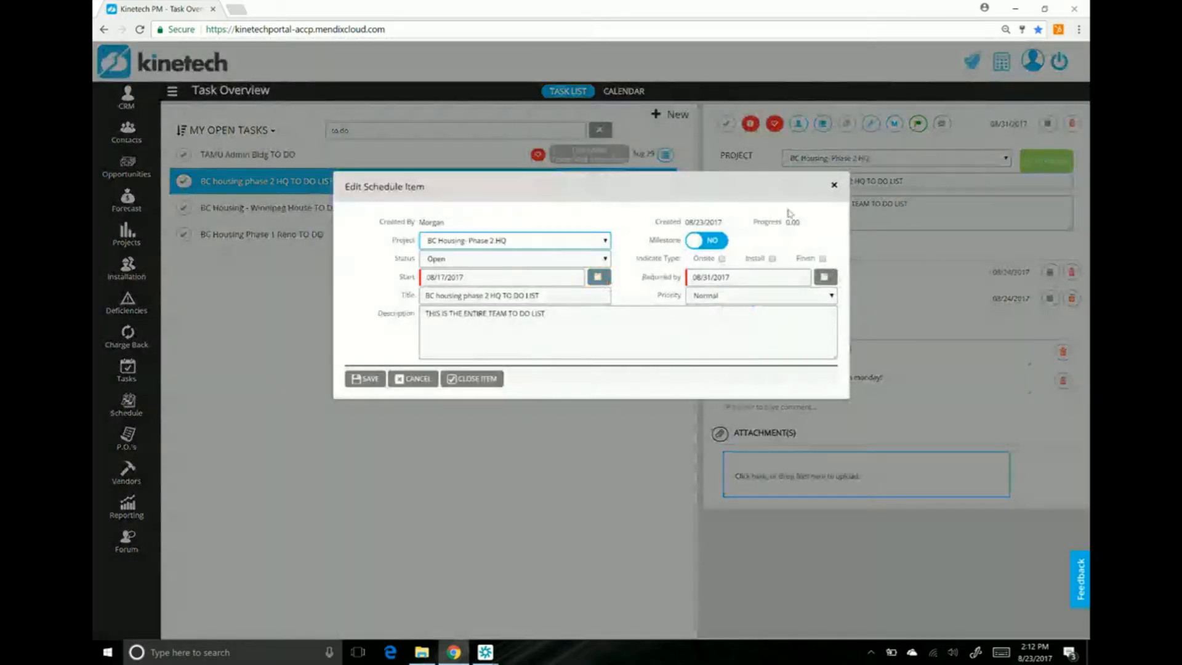
click(834, 186)
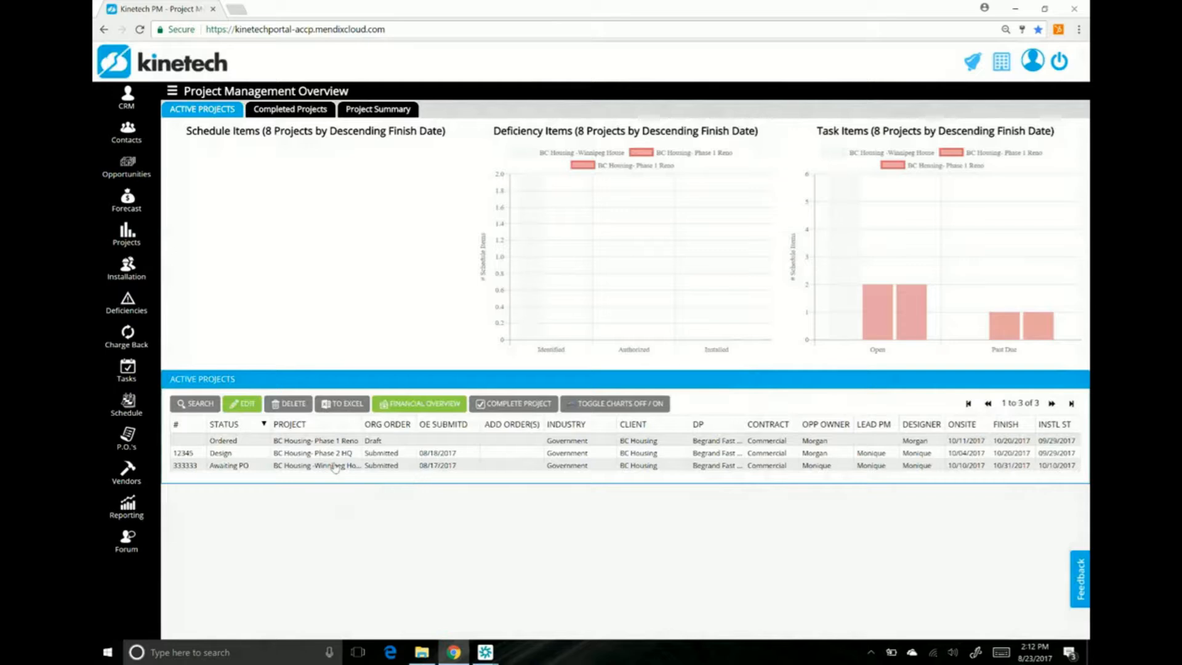
Step: Open the BC Housing- Phase 1 Reno project and view its Gantt chart by days, returning to months
double_click(304, 446)
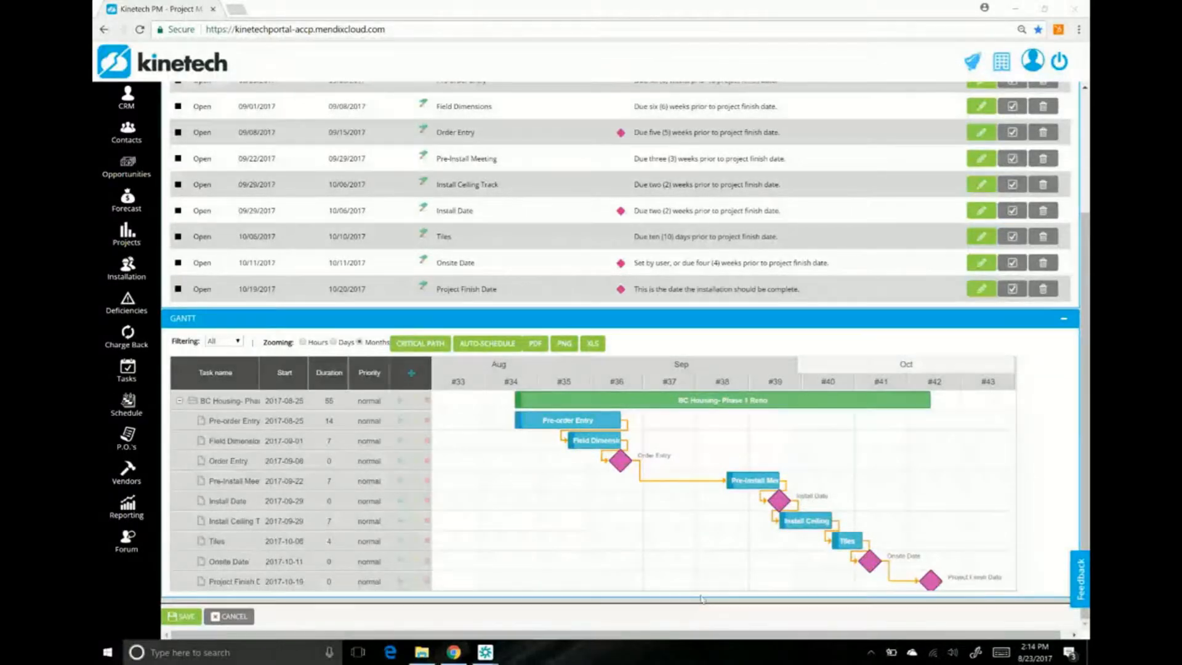
click(344, 343)
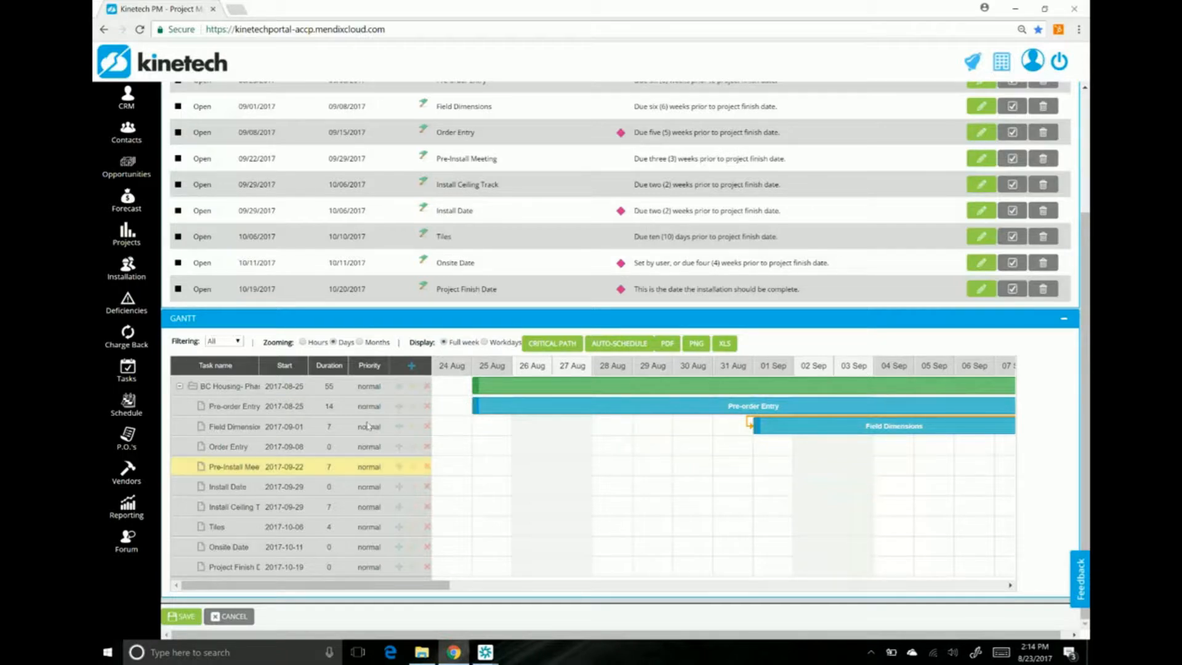
click(360, 343)
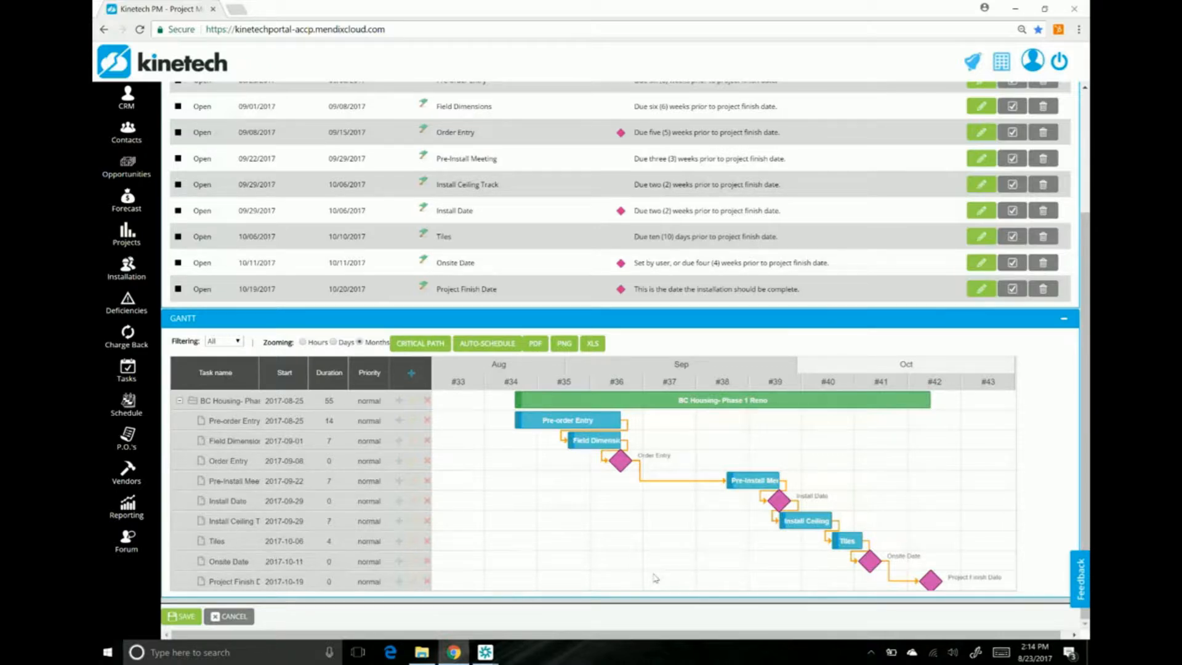
Step: Delete the Gantt links from Pre-order Entry to Field Dimensions, Field Dimensions to Order Entry, and Order Entry to Pre-Install Meeting
double_click(614, 434)
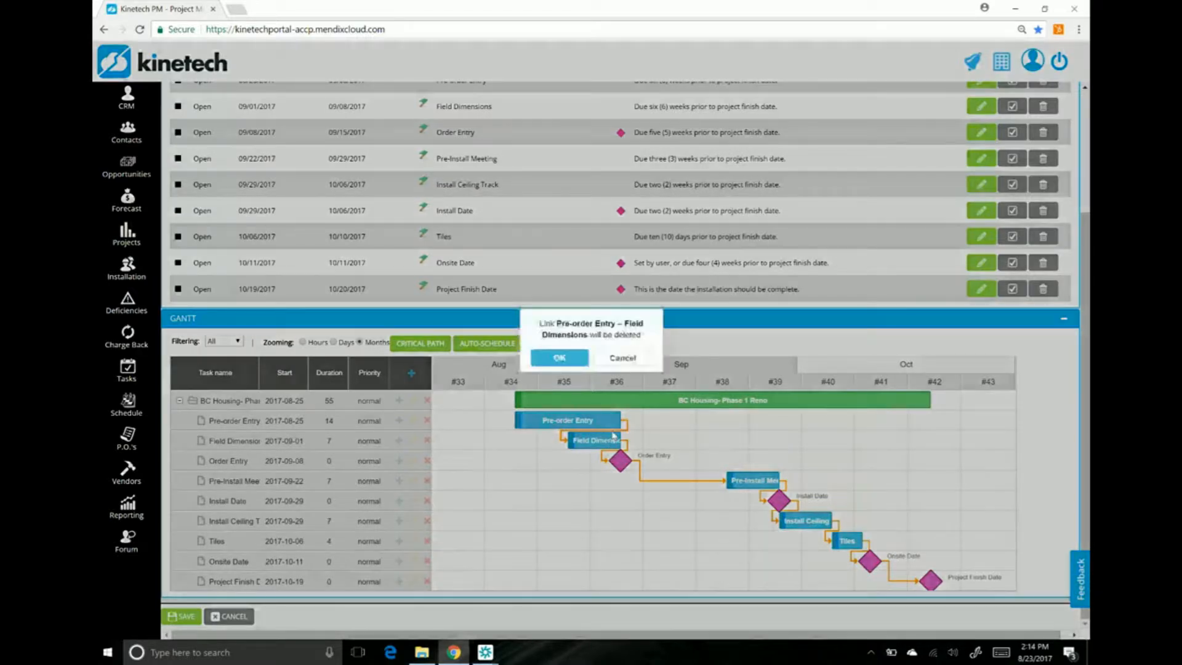
click(558, 358)
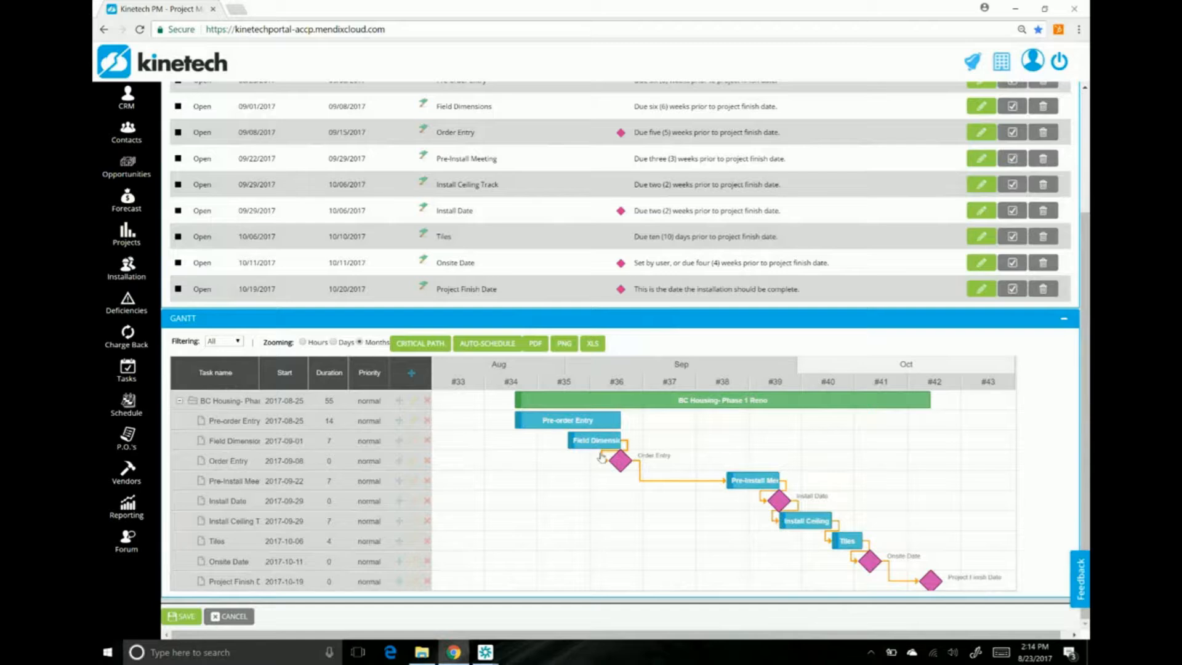
double_click(604, 457)
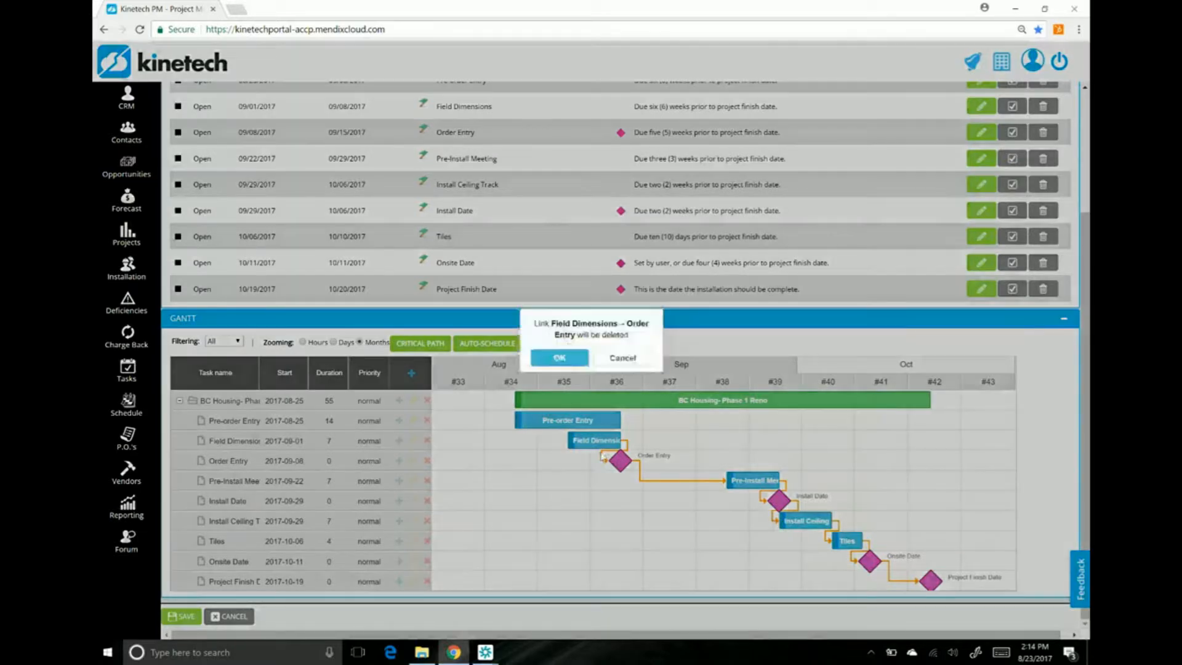
click(570, 362)
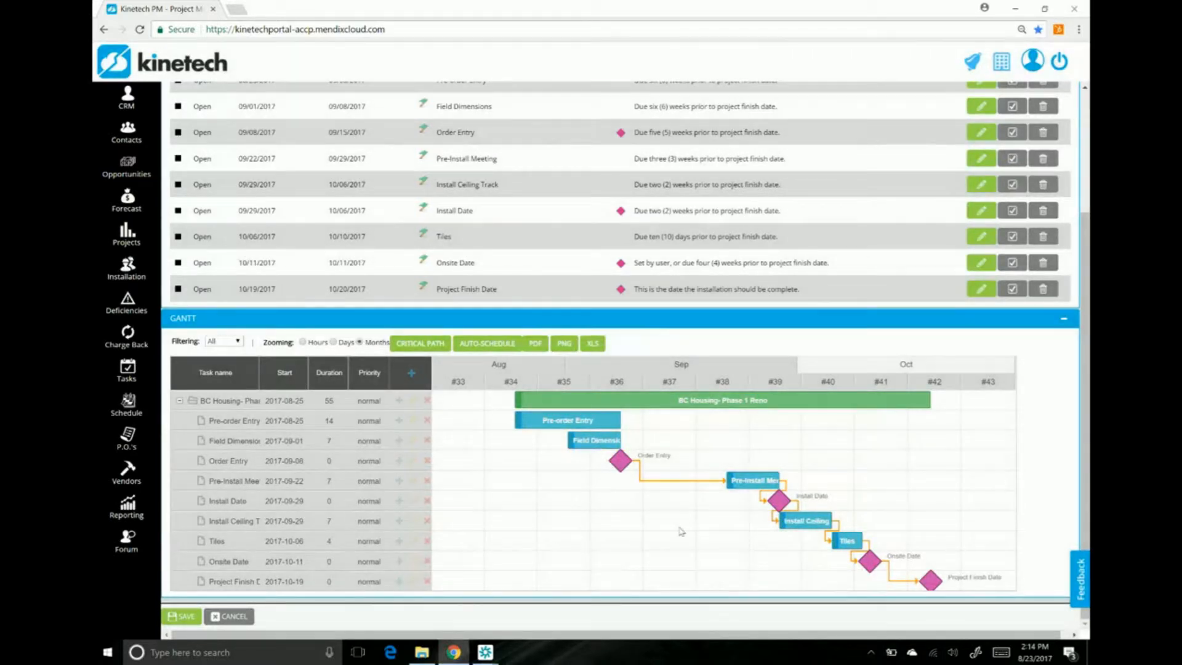
double_click(665, 489)
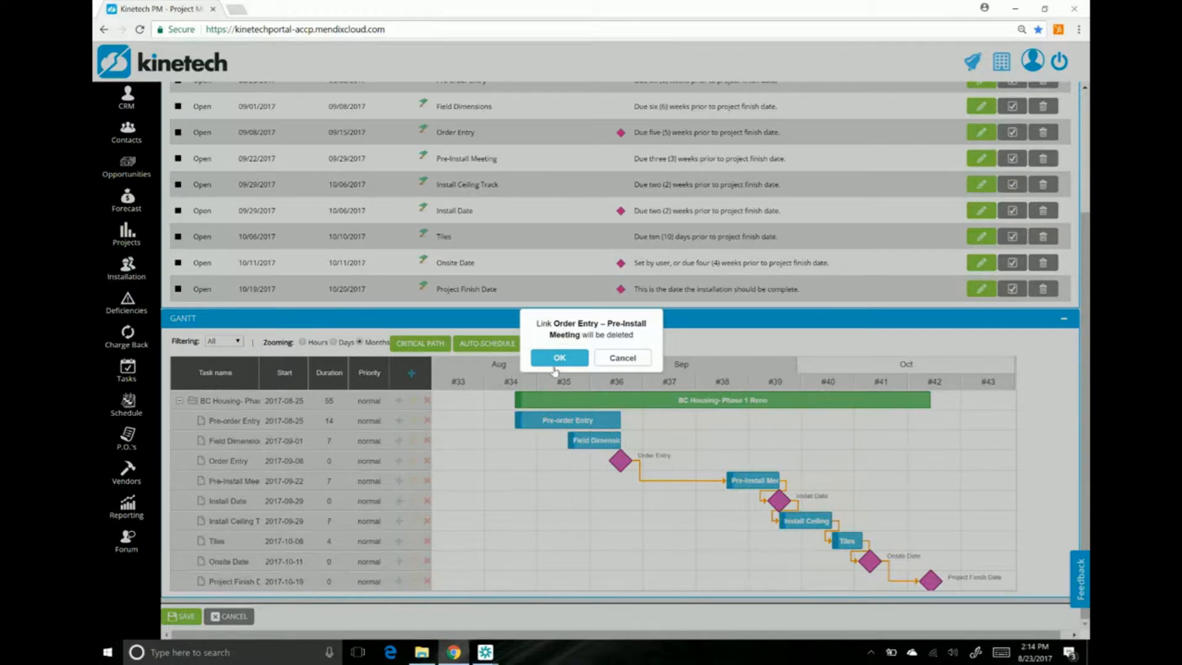
click(555, 363)
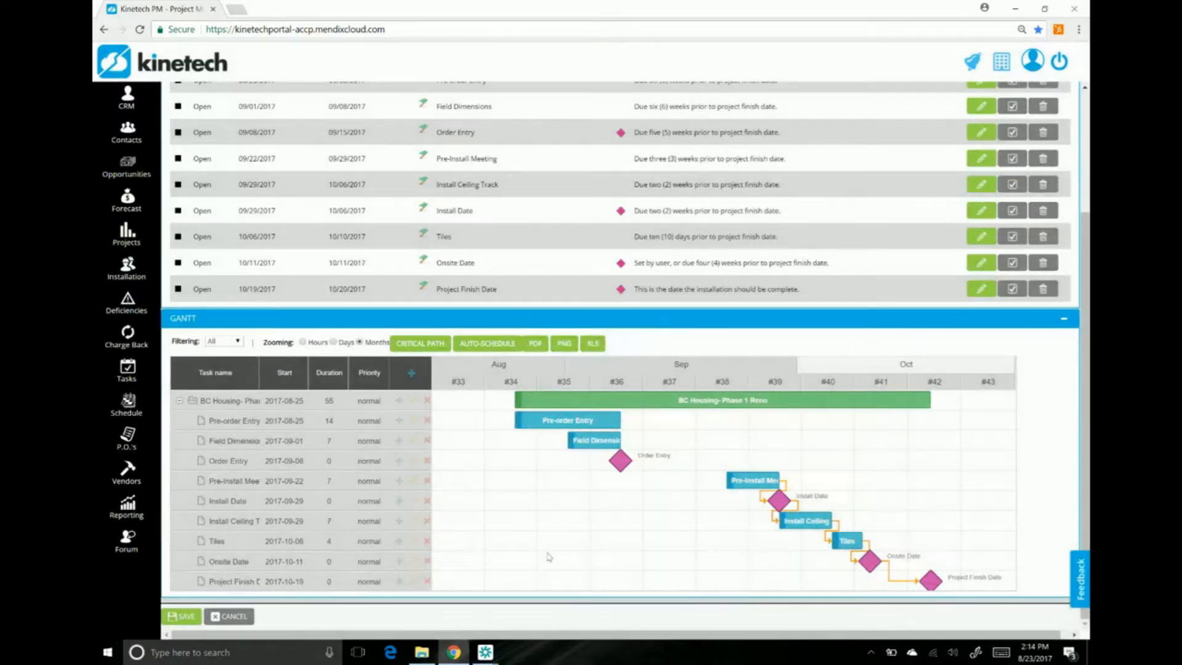
Step: Reschedule Order Entry to 10/02/2017, Field Dimensions to start 09/18/2017, and Pre-order Entry to start 08/21/2017 in the Gantt chart
drag(622, 467, 803, 467)
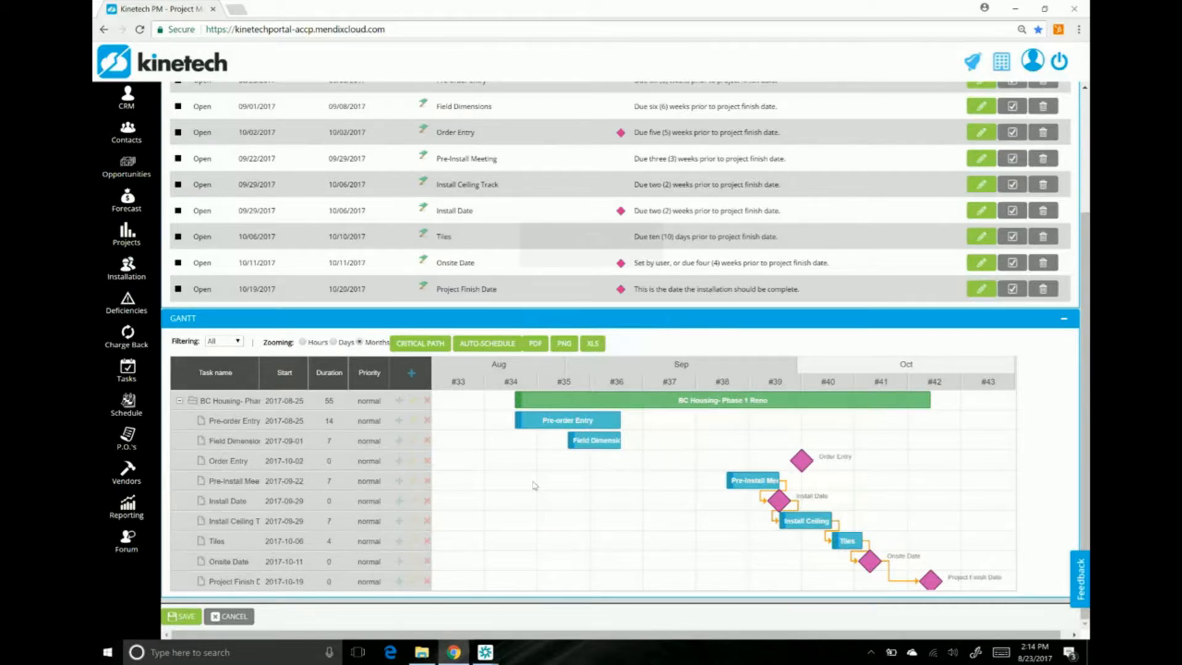
drag(571, 441, 699, 445)
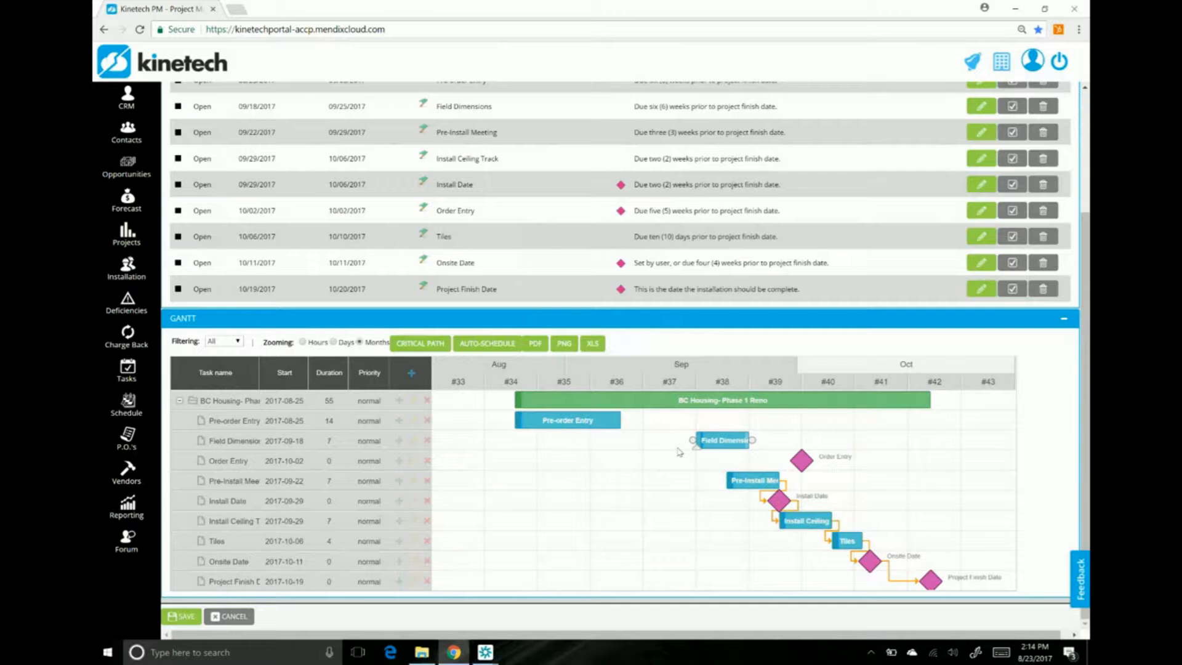
drag(582, 421, 714, 426)
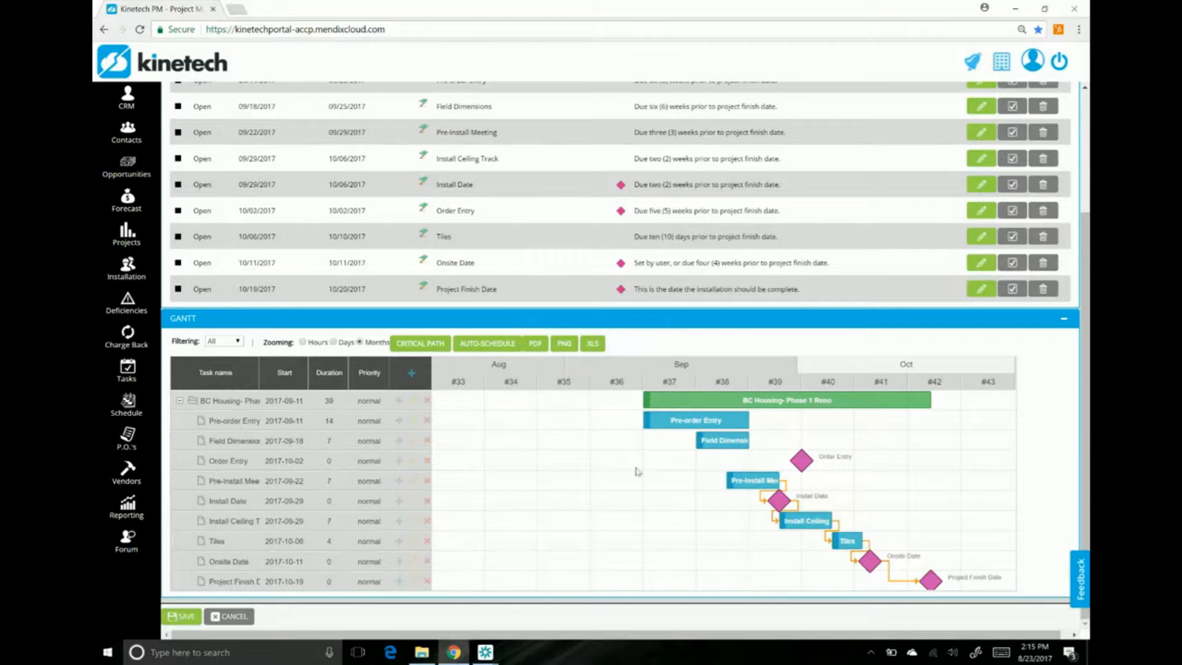
drag(714, 425, 579, 428)
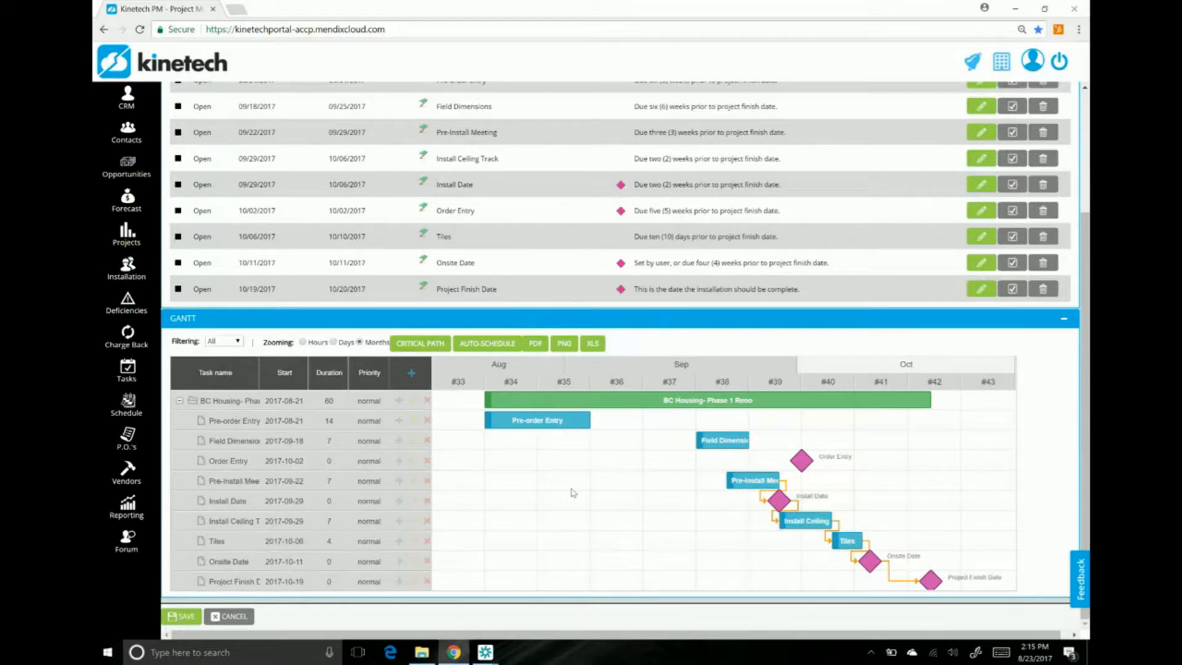
Step: Retitle the Pre-order Entry schedule item as Phase 1 Millwork, clear its description, and save it
double_click(538, 420)
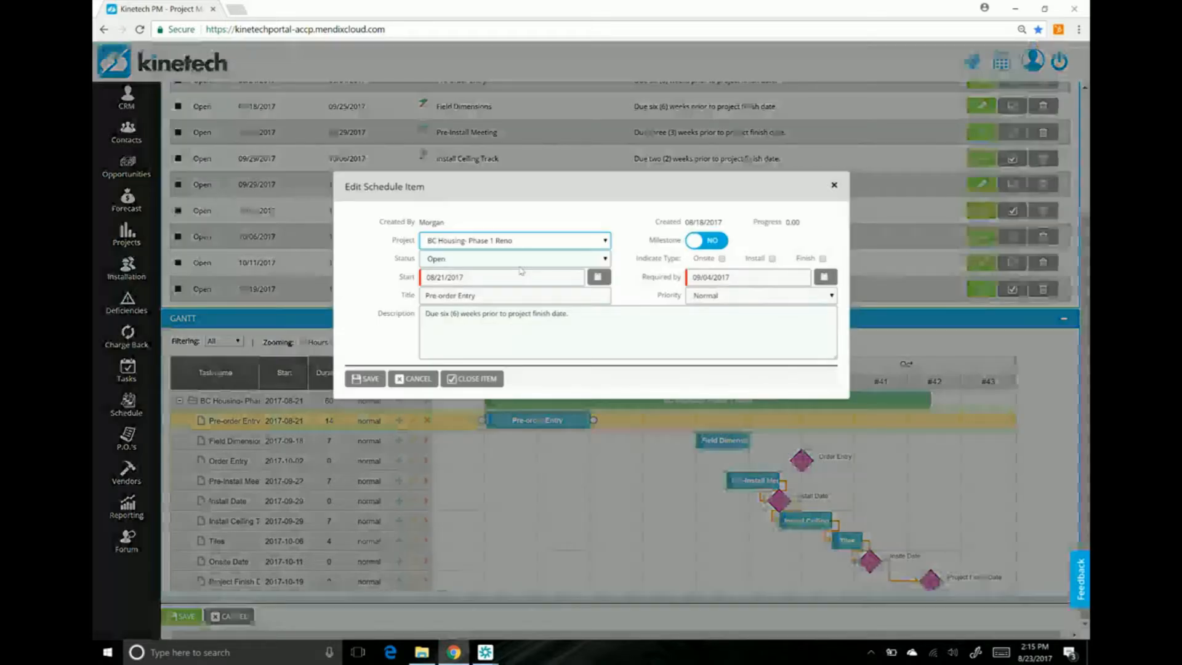
drag(496, 294, 404, 285)
text(Phase 1 )
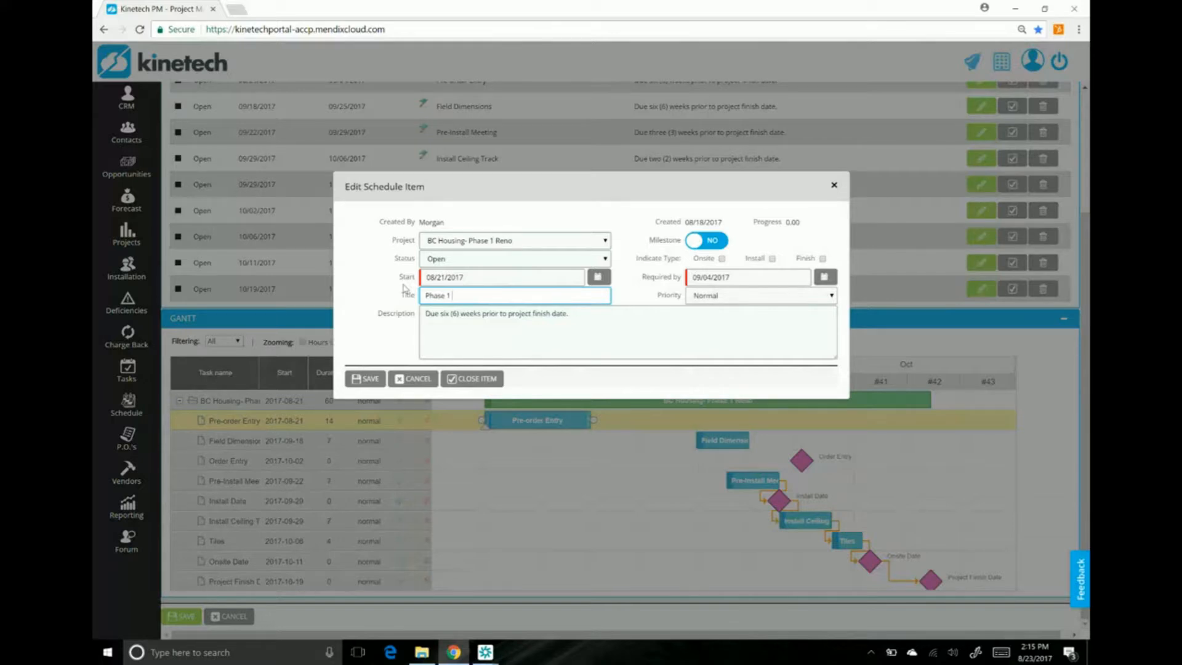
text(Millwork)
key(Tab)
drag(596, 312, 395, 310)
key(BackSpace)
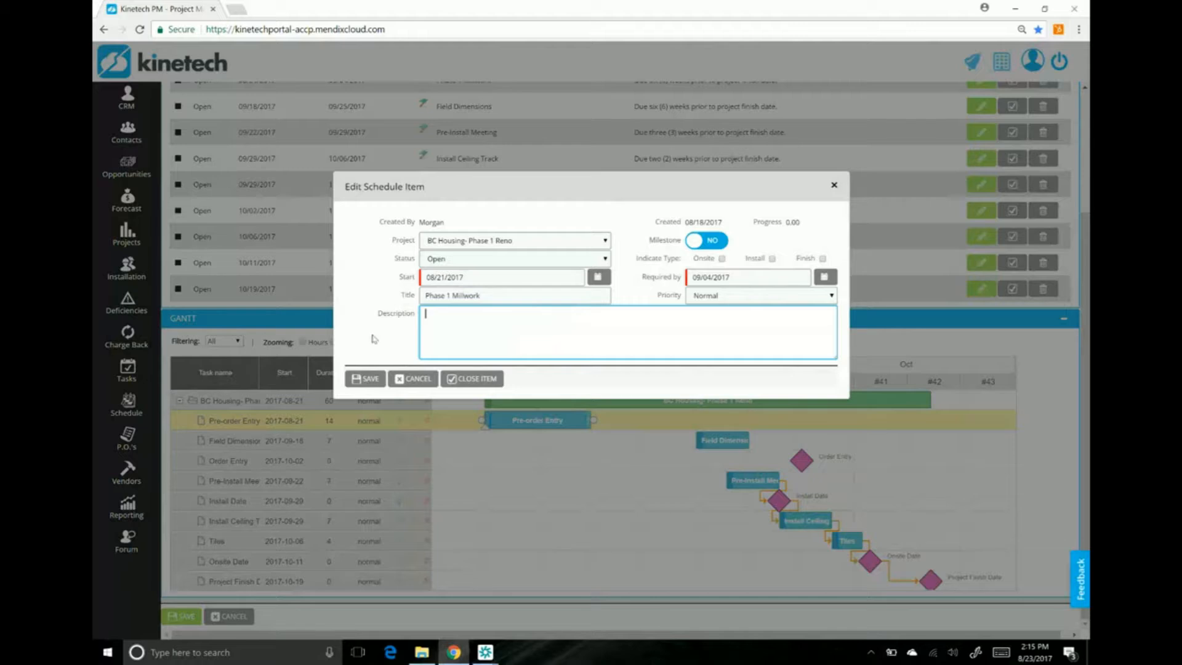
click(367, 379)
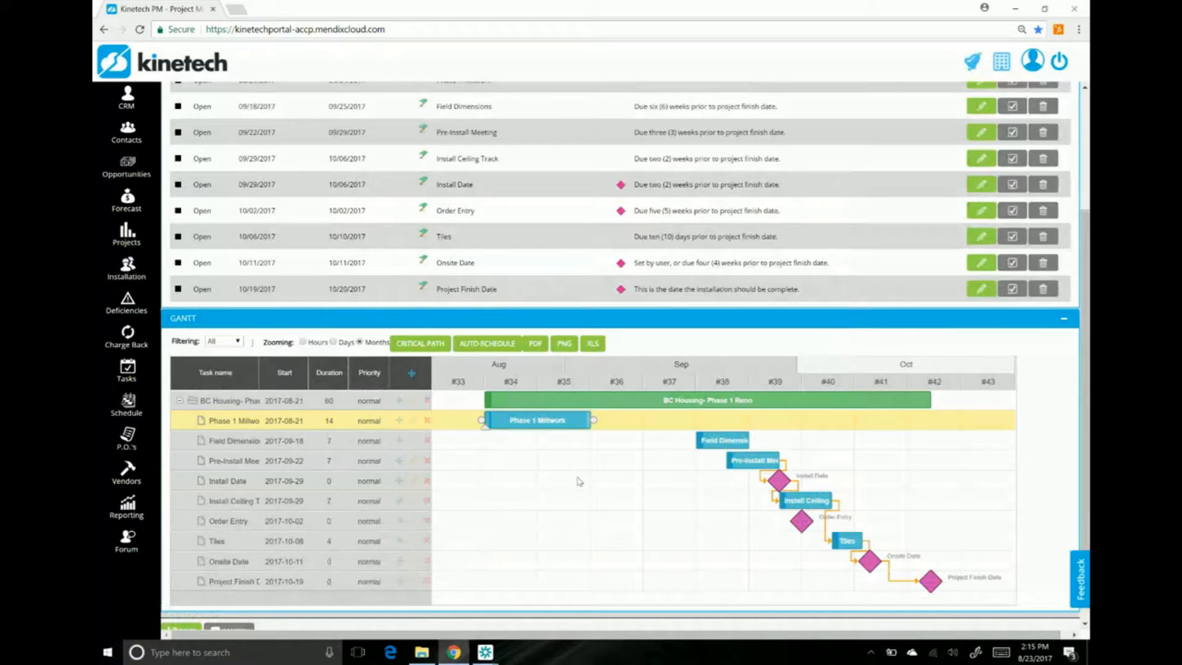
Step: Add a sub-item under Phase 1 Millwork titled Millwork Onsite Date, with start and required-by dates of 09/07/2017
click(399, 421)
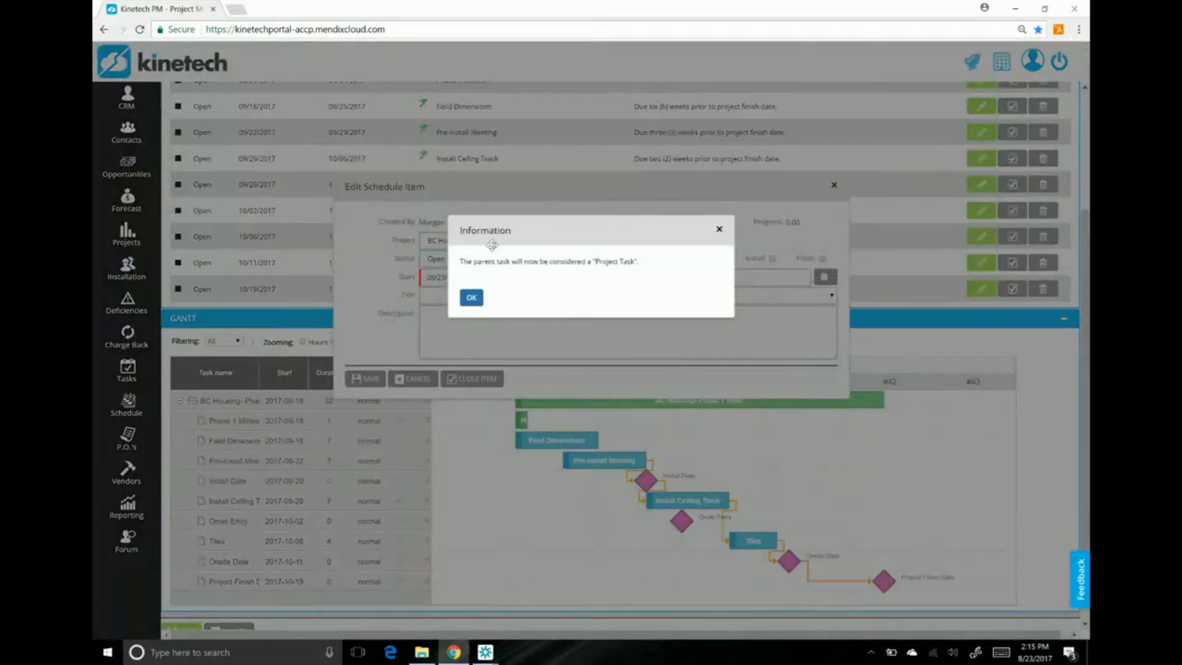
click(472, 299)
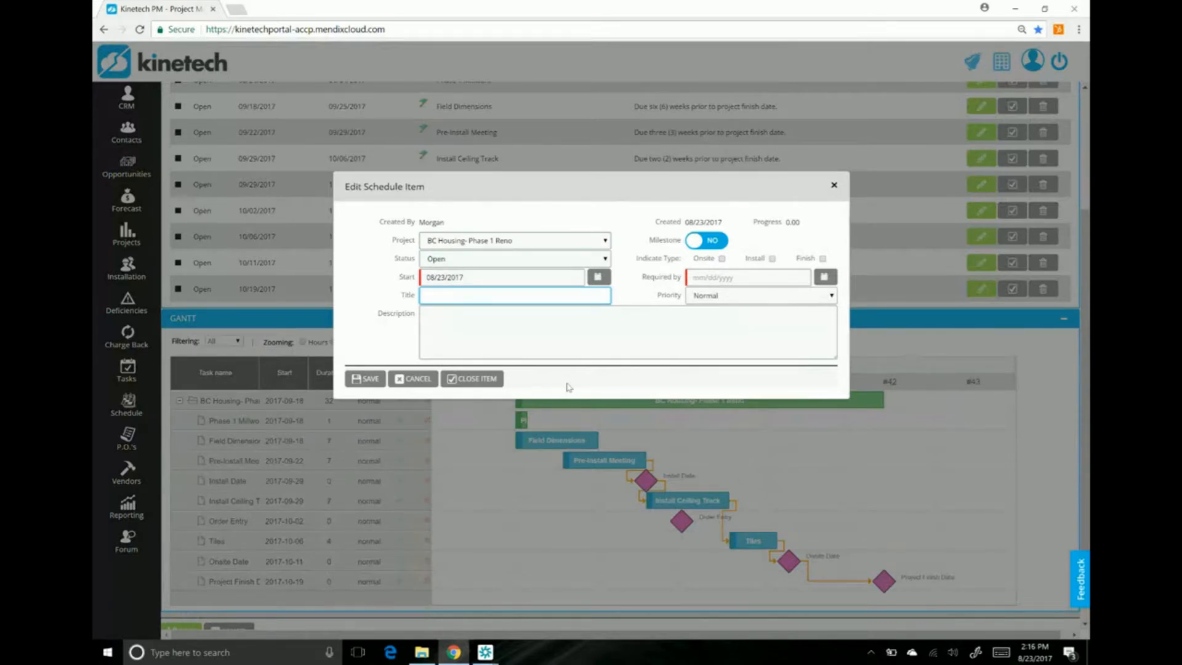
text(Millwork Onsite Date)
click(597, 277)
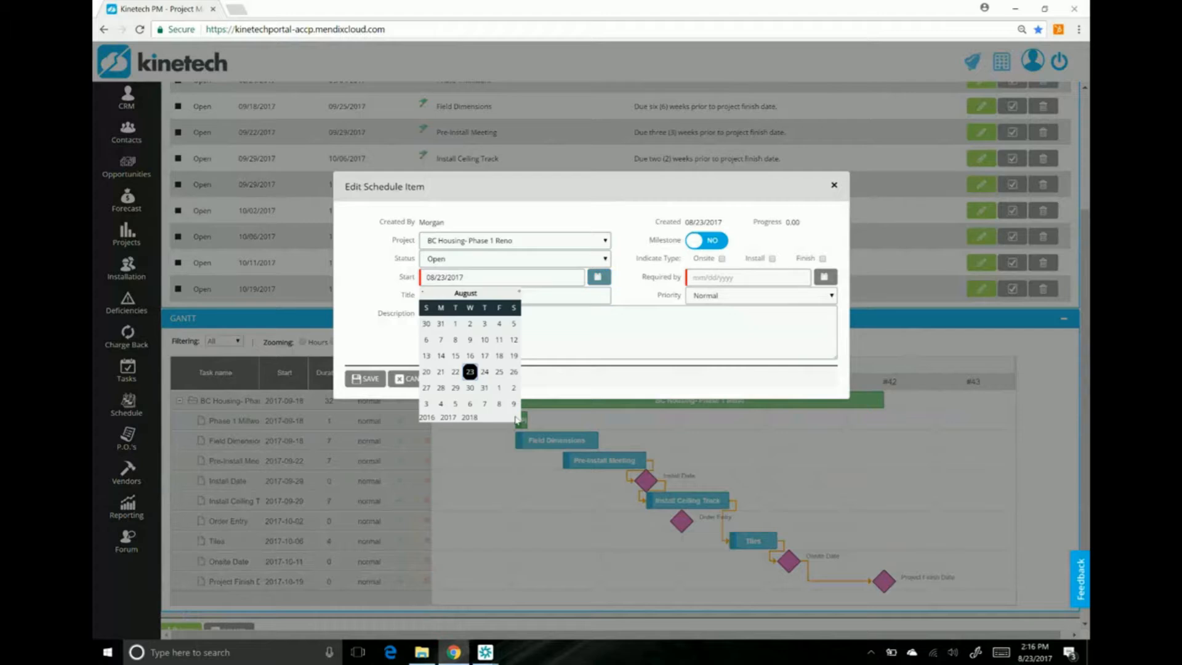
click(484, 406)
triple_click(491, 276)
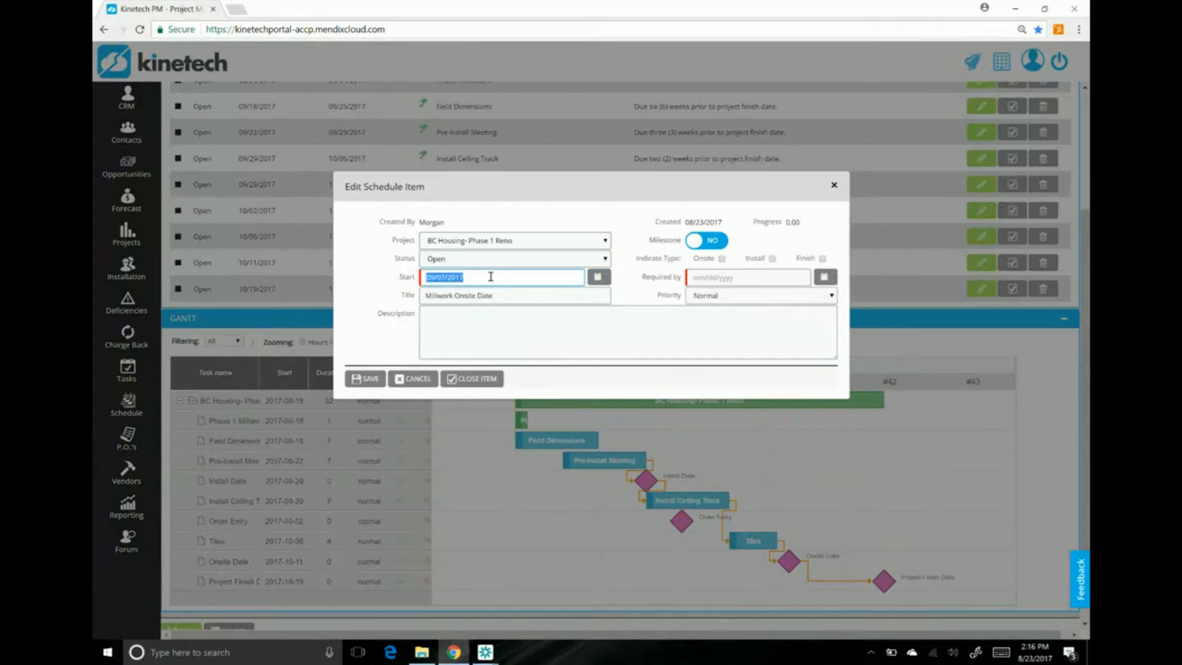
key(ctrl+c)
click(708, 278)
key(ctrl+v)
click(653, 333)
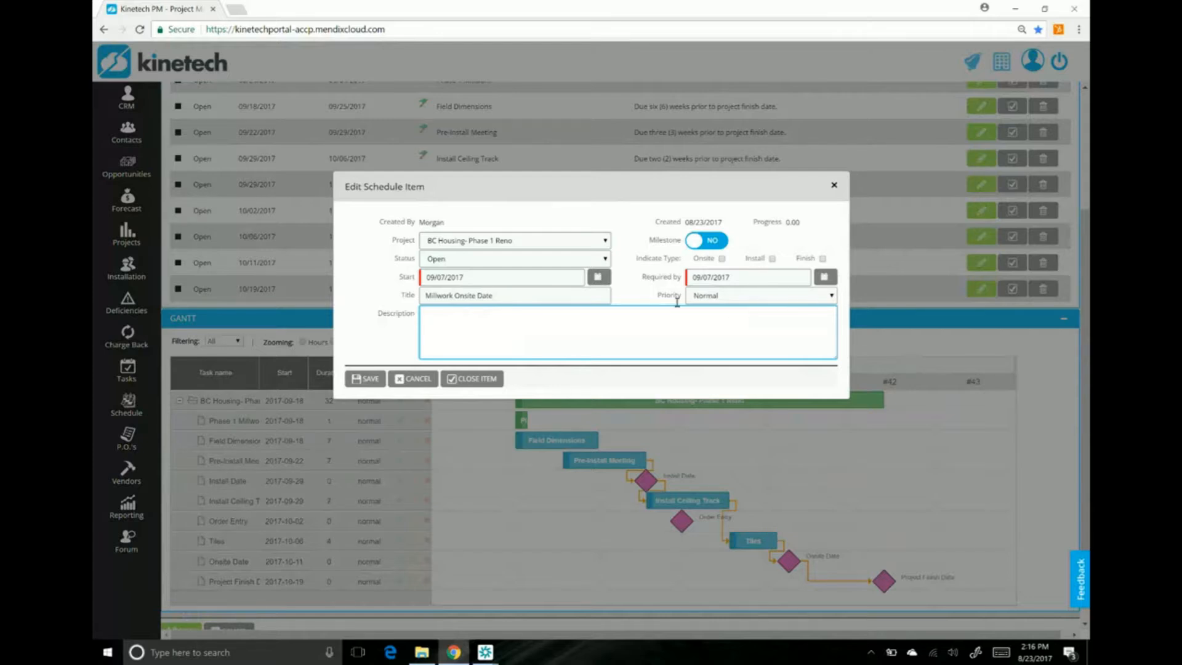
Step: Mark the Millwork Onsite Date item as an Onsite type and a milestone, and save it
click(723, 259)
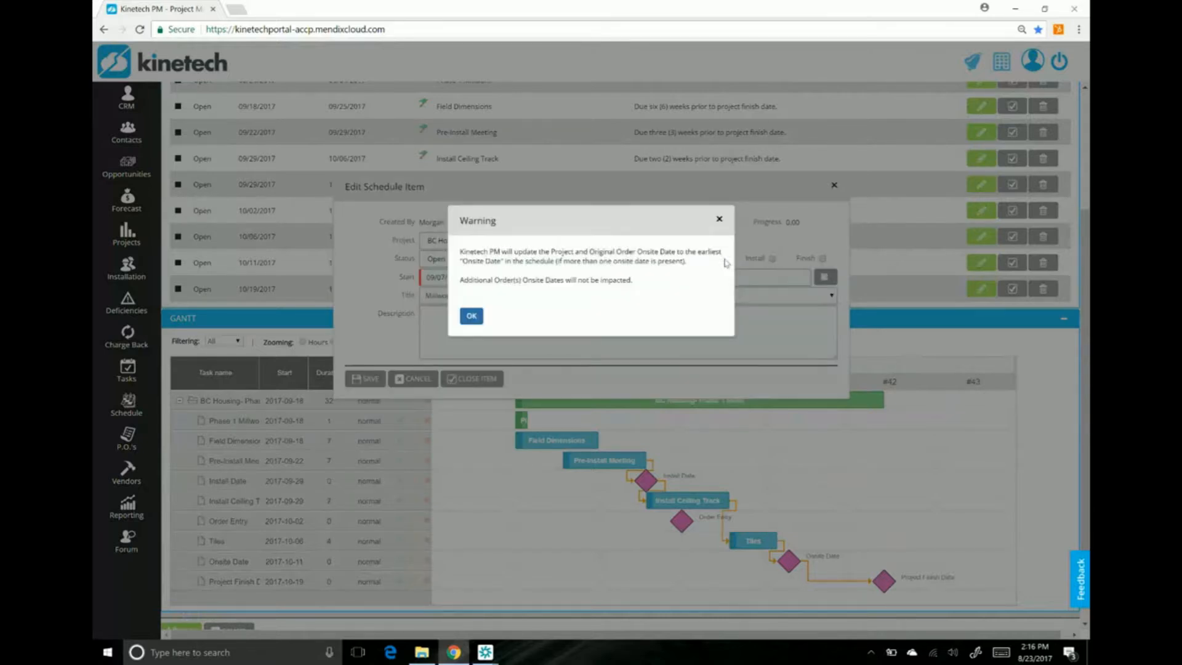
click(472, 316)
click(714, 241)
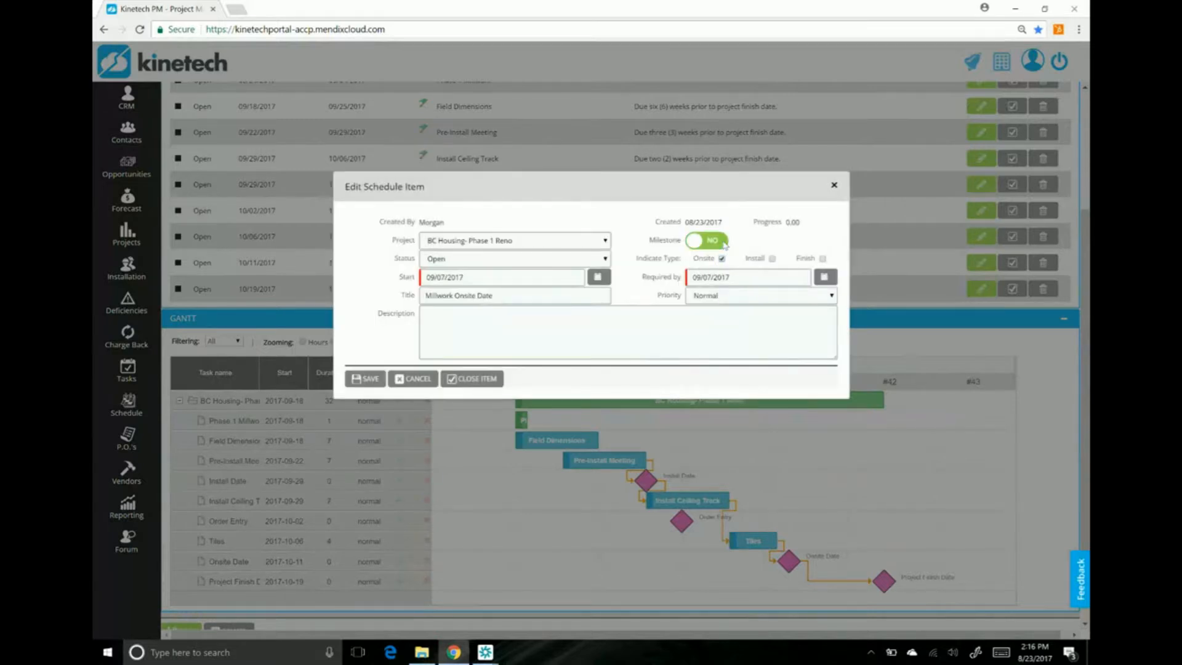
click(369, 381)
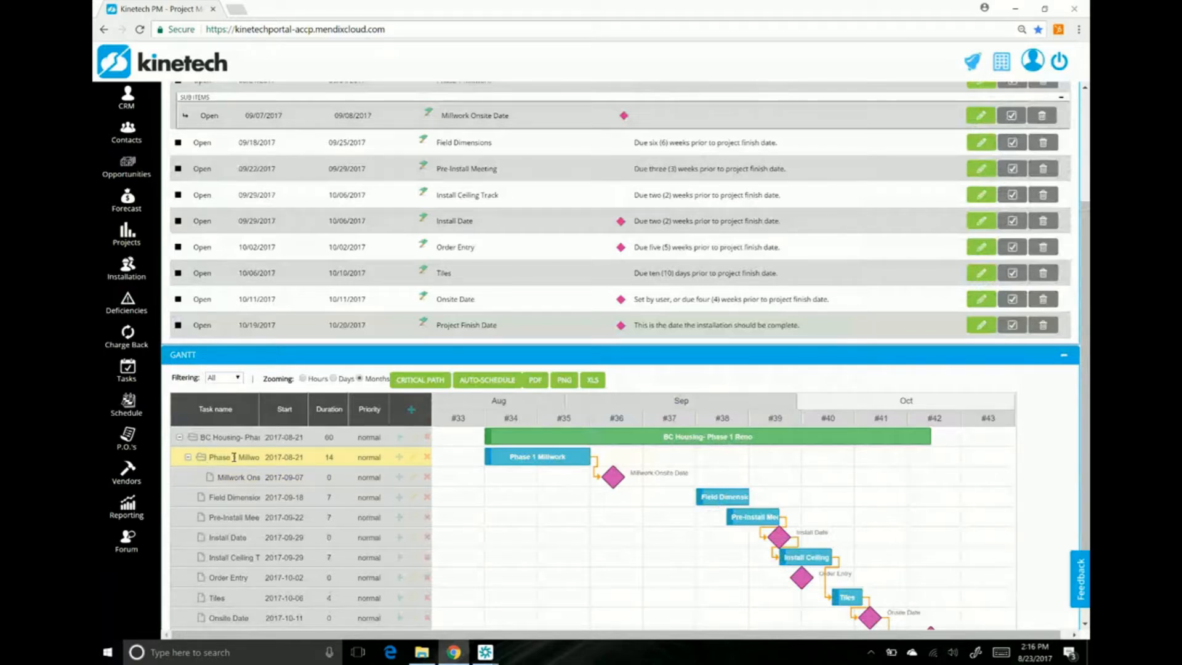
Step: Widen the Gantt's task name column to show full names, and collapse and re-expand the Phase 1 Millwork group
drag(258, 426, 358, 435)
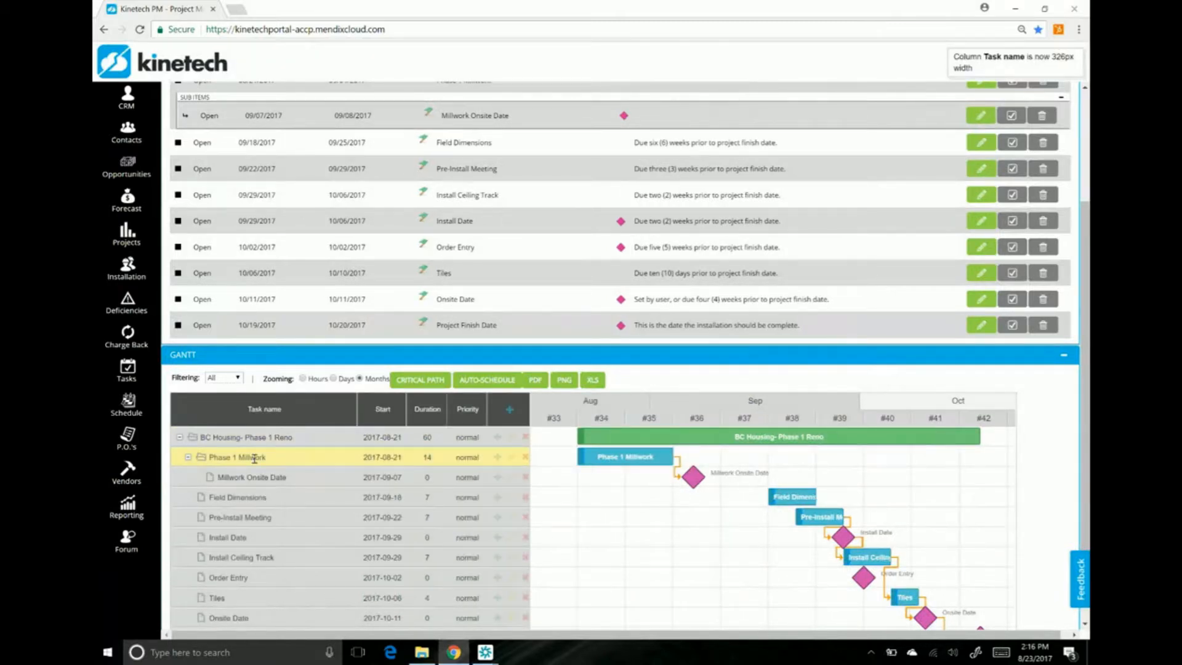
click(188, 459)
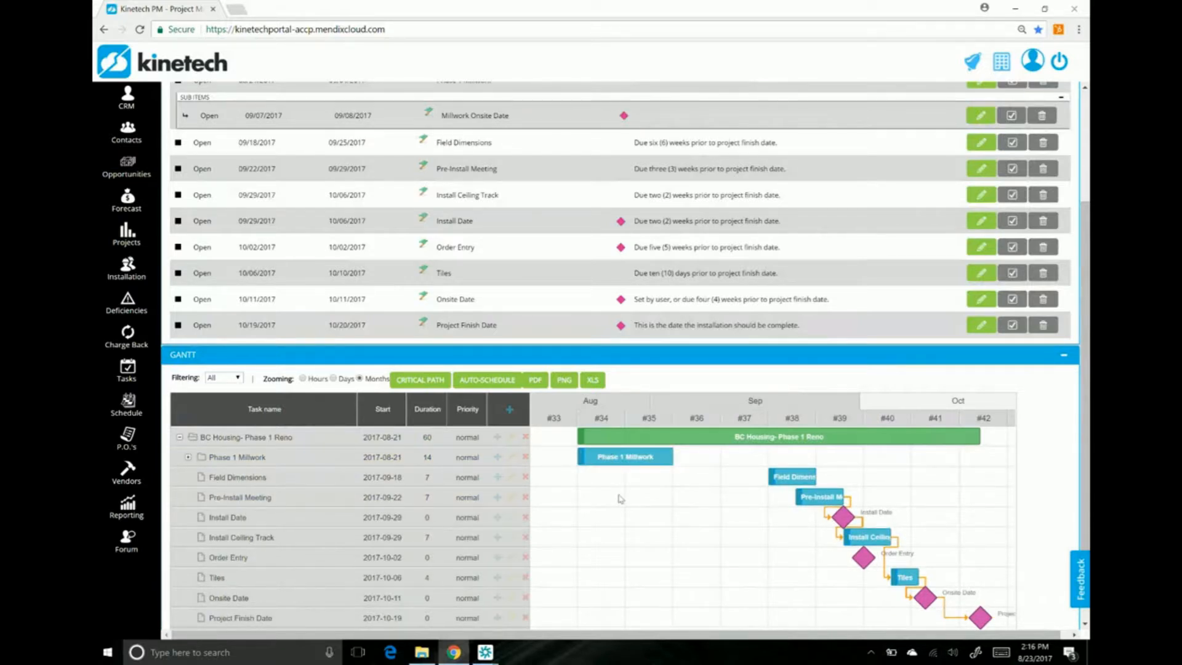
click(187, 457)
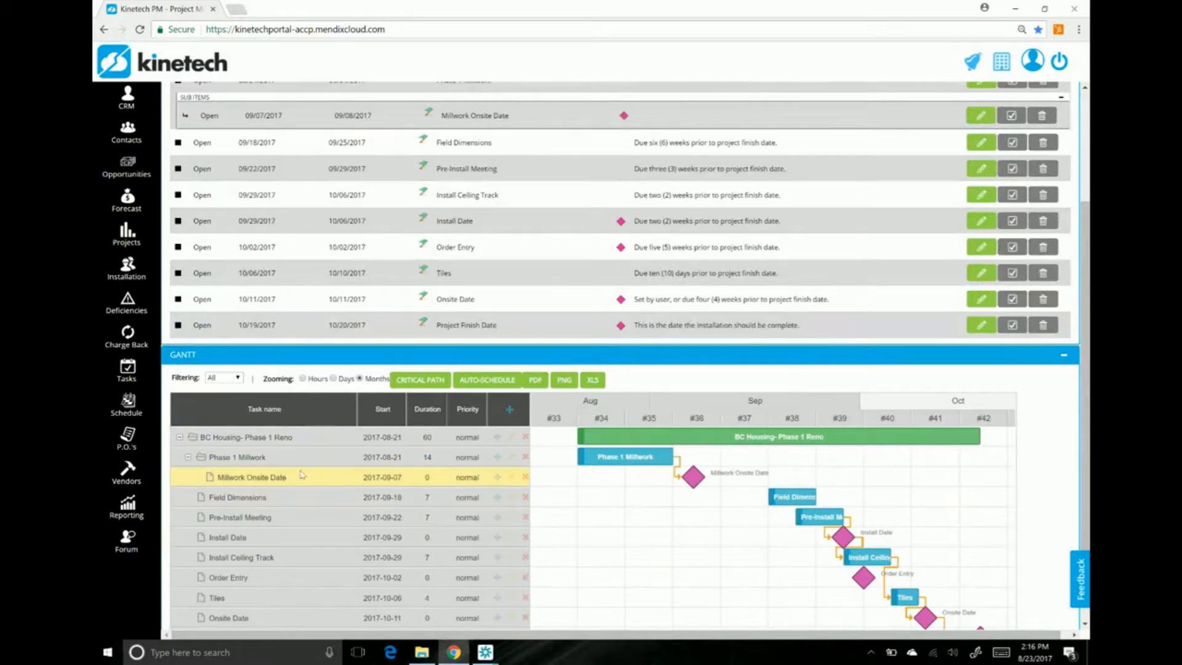
Step: Add a sub-item under Phase 1 Millwork titled Millwork Install, starting 09/07/2017 and required by 09/09/2017
scroll(633, 515, down, 1)
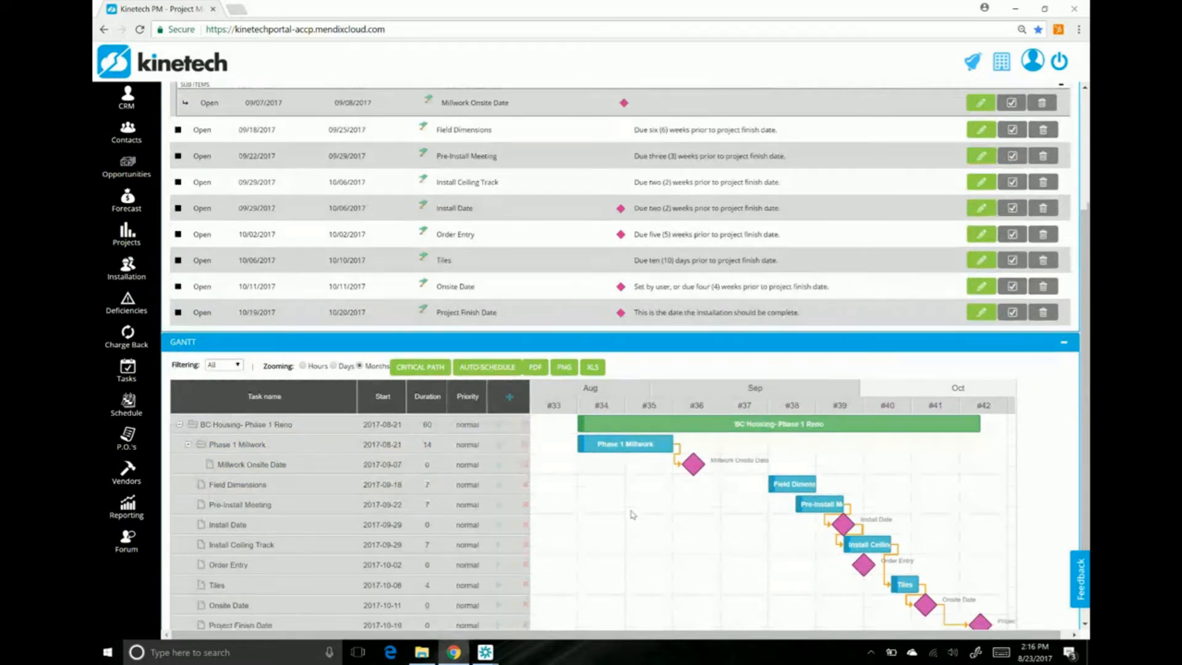
scroll(634, 515, down, 1)
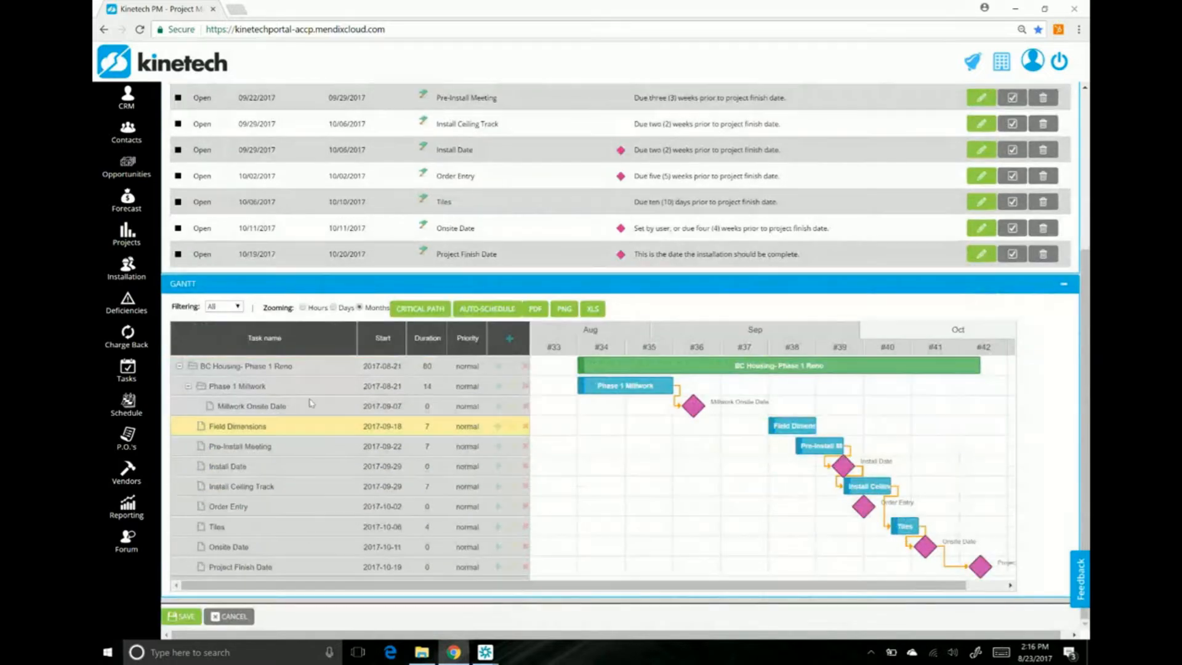
click(498, 386)
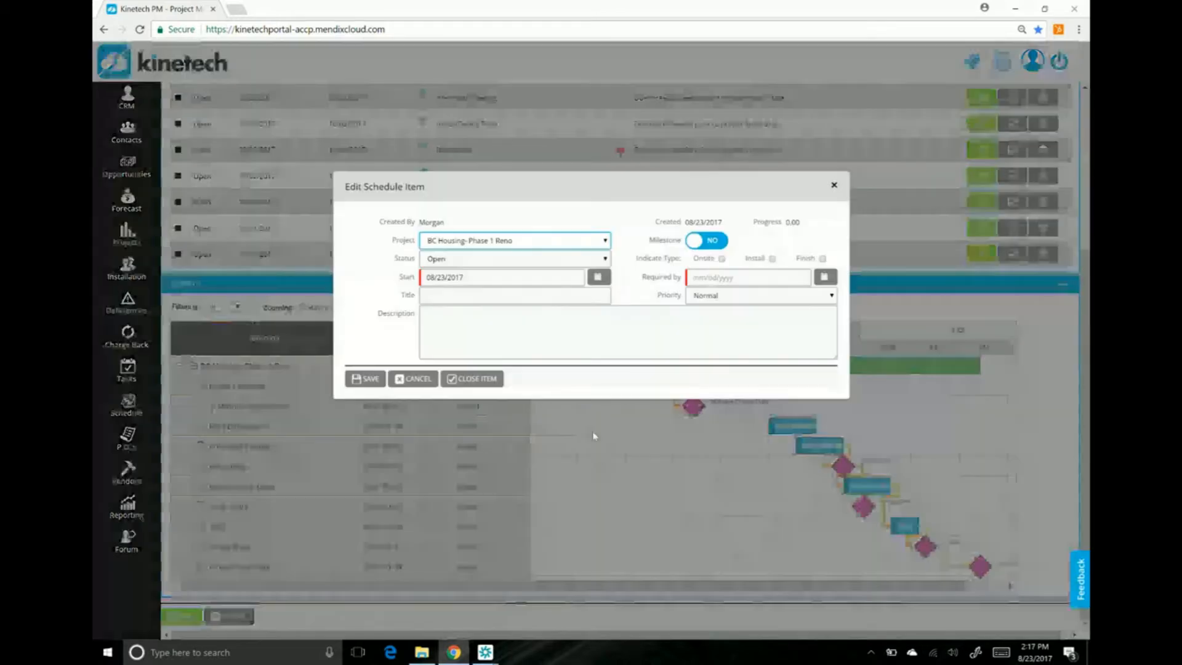
click(484, 295)
text(Millwork Install)
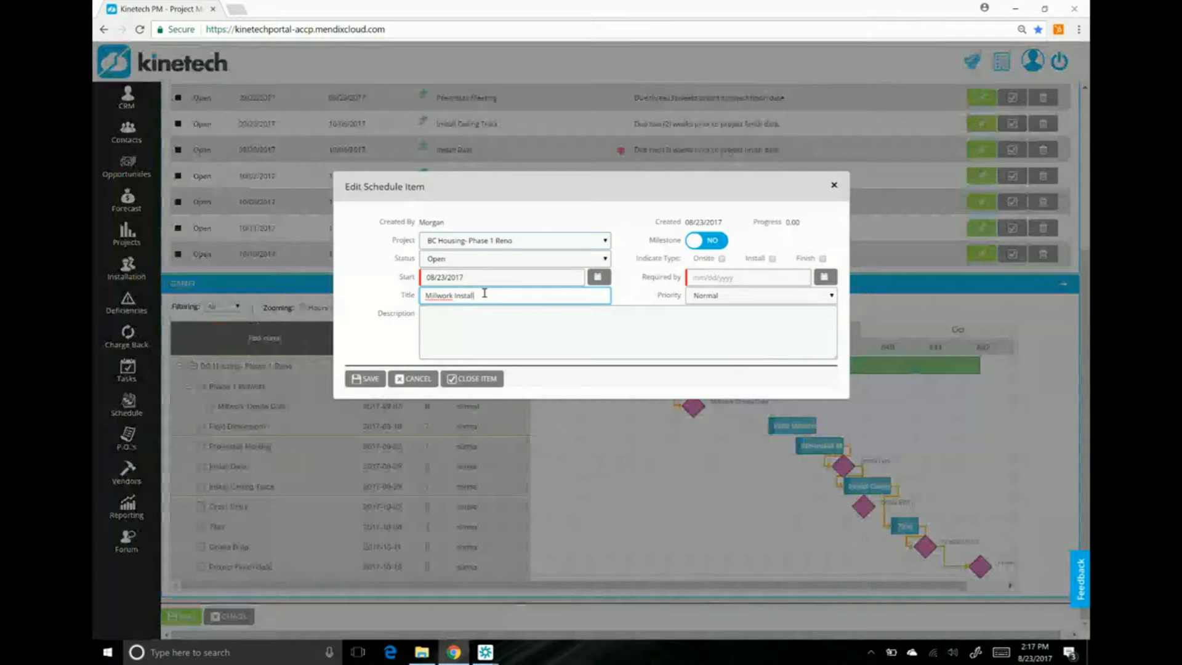
click(597, 277)
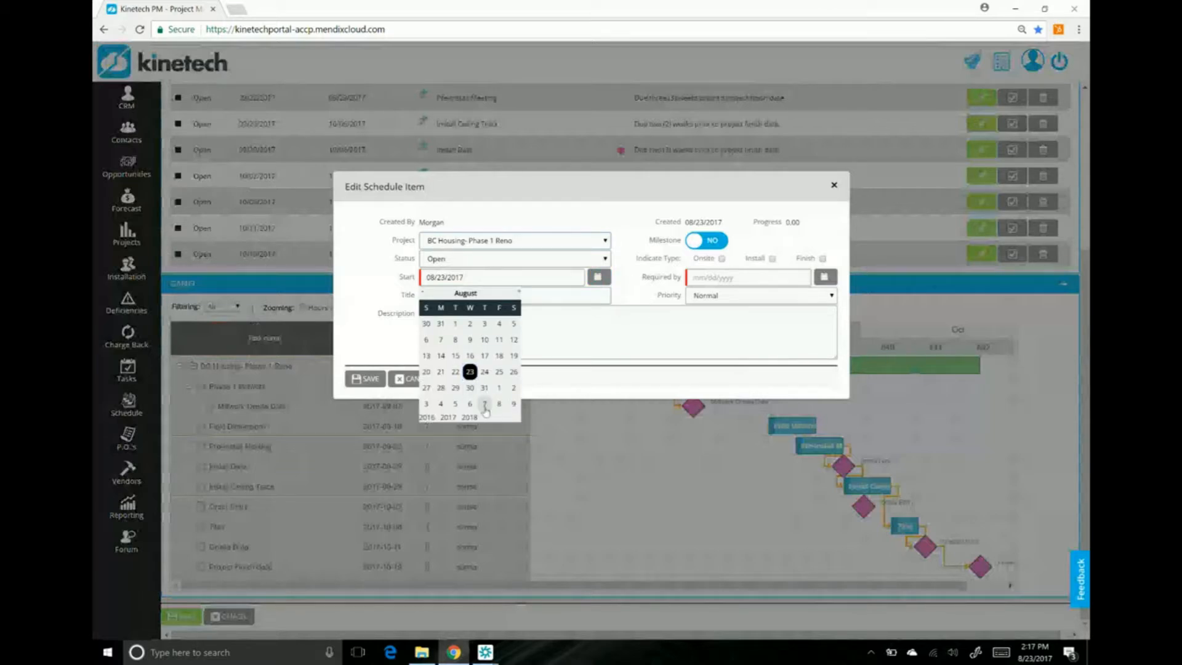
click(485, 404)
click(828, 277)
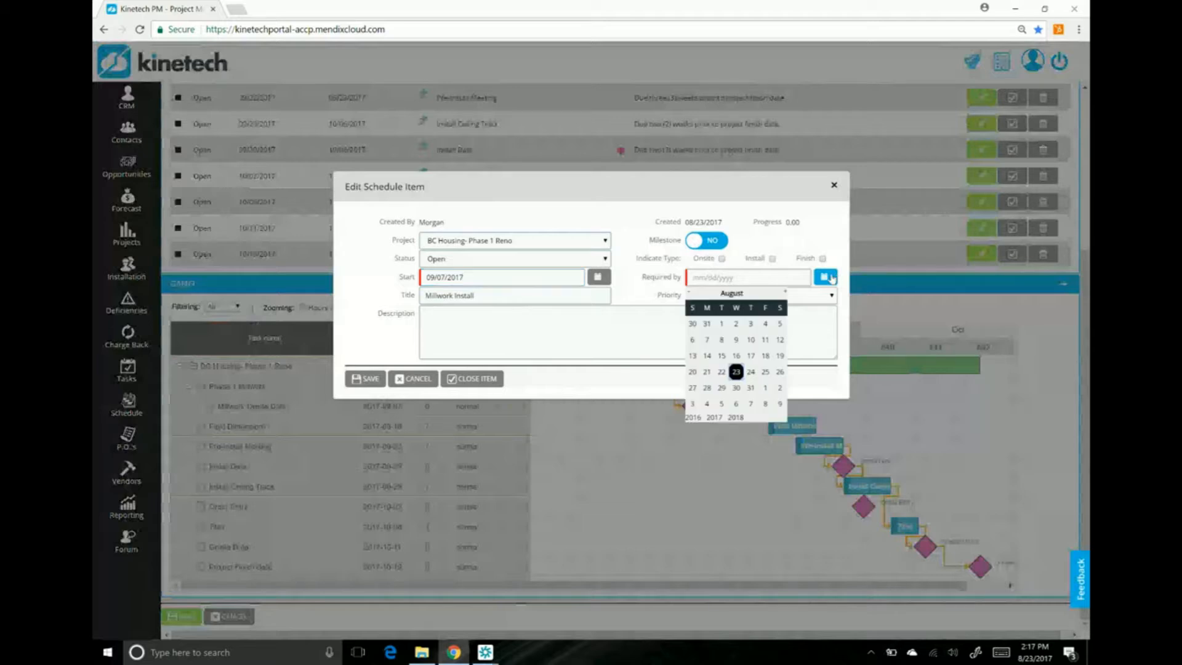
click(780, 404)
Step: Mark the Millwork Install item as an Install type and save it
click(671, 332)
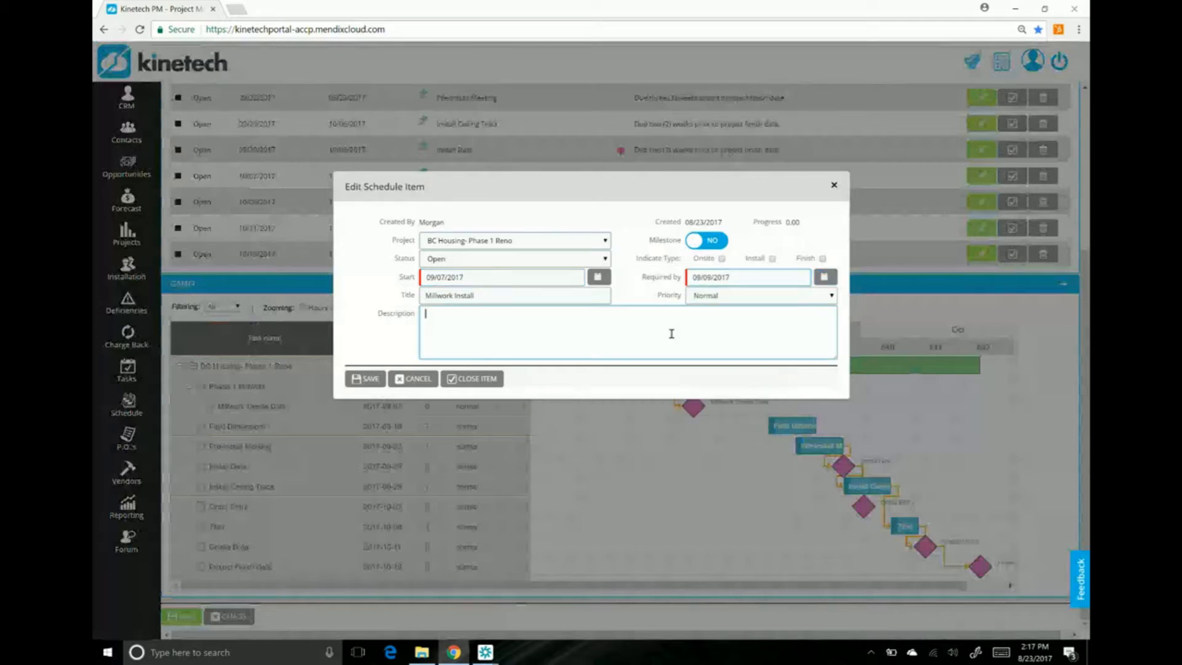
click(773, 258)
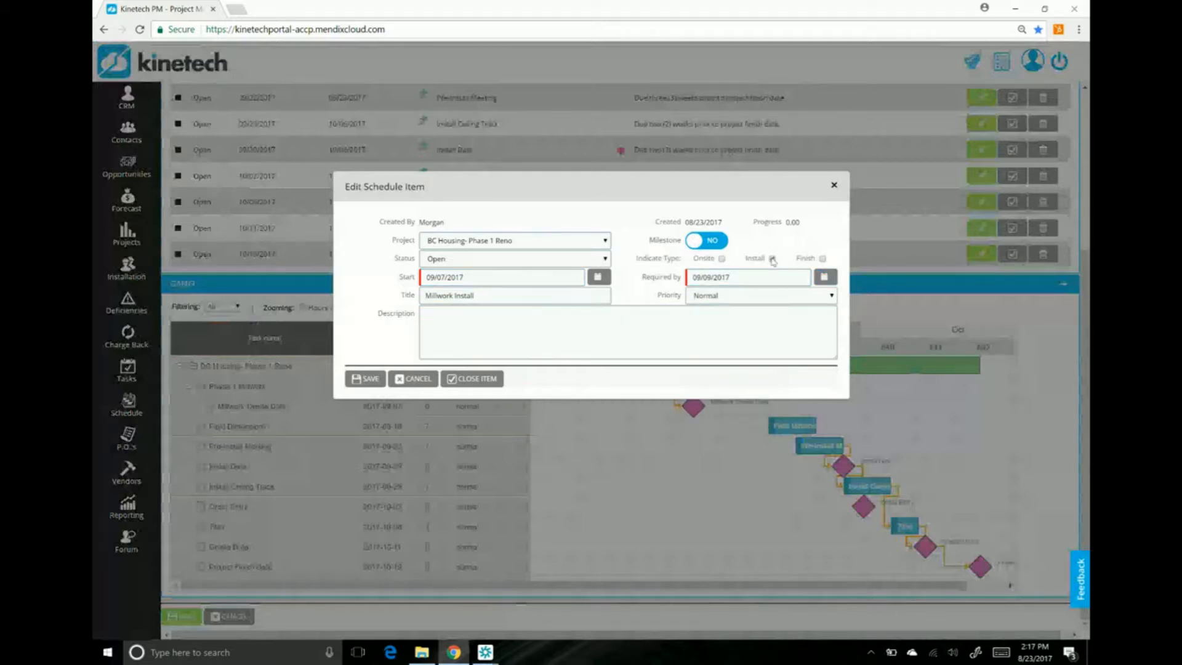
click(472, 303)
click(367, 381)
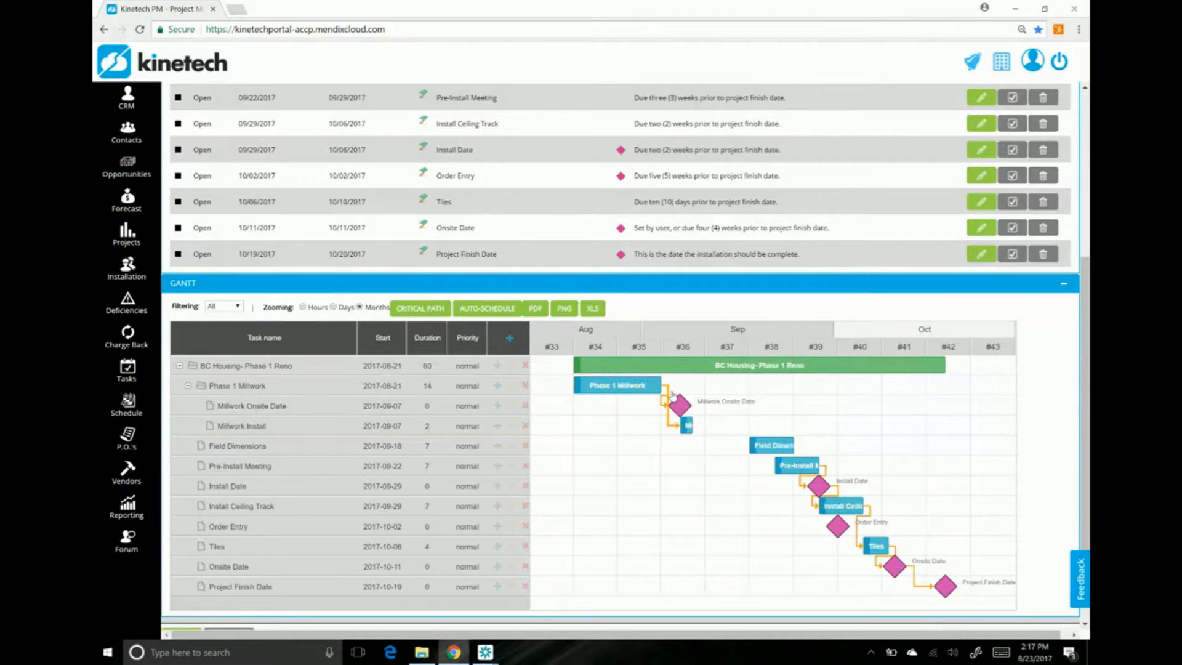
Step: Delete the Gantt links from Phase 1 Millwork to Millwork Install and to Millwork Onsite Date
double_click(672, 396)
click(563, 361)
double_click(664, 399)
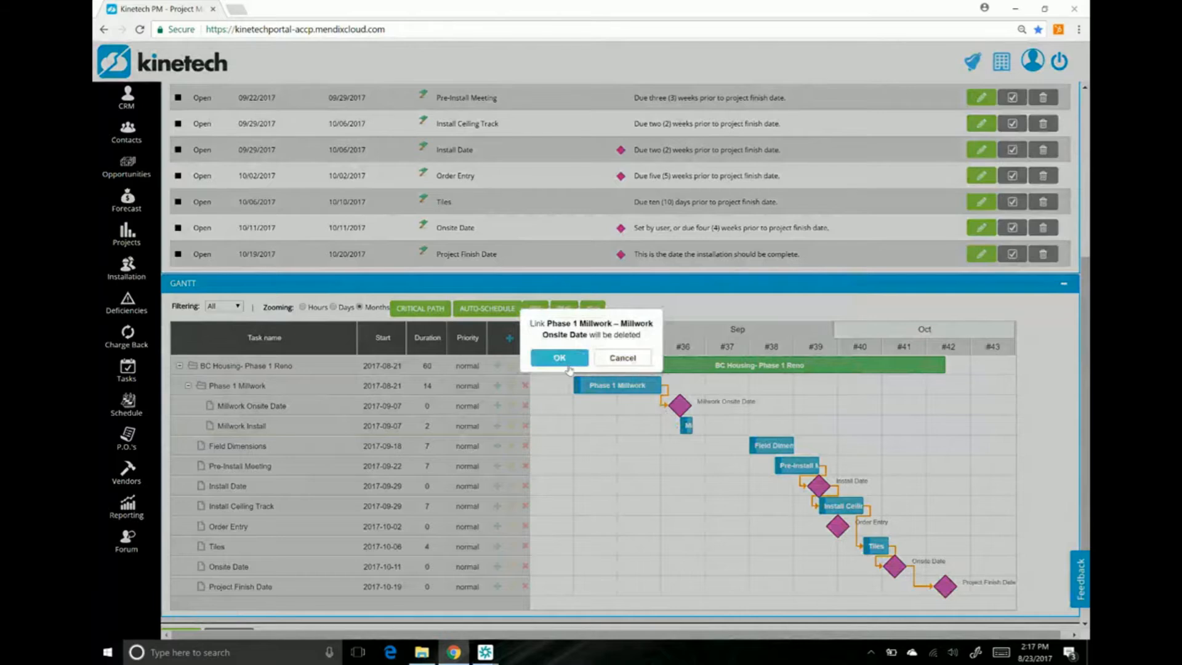
click(568, 366)
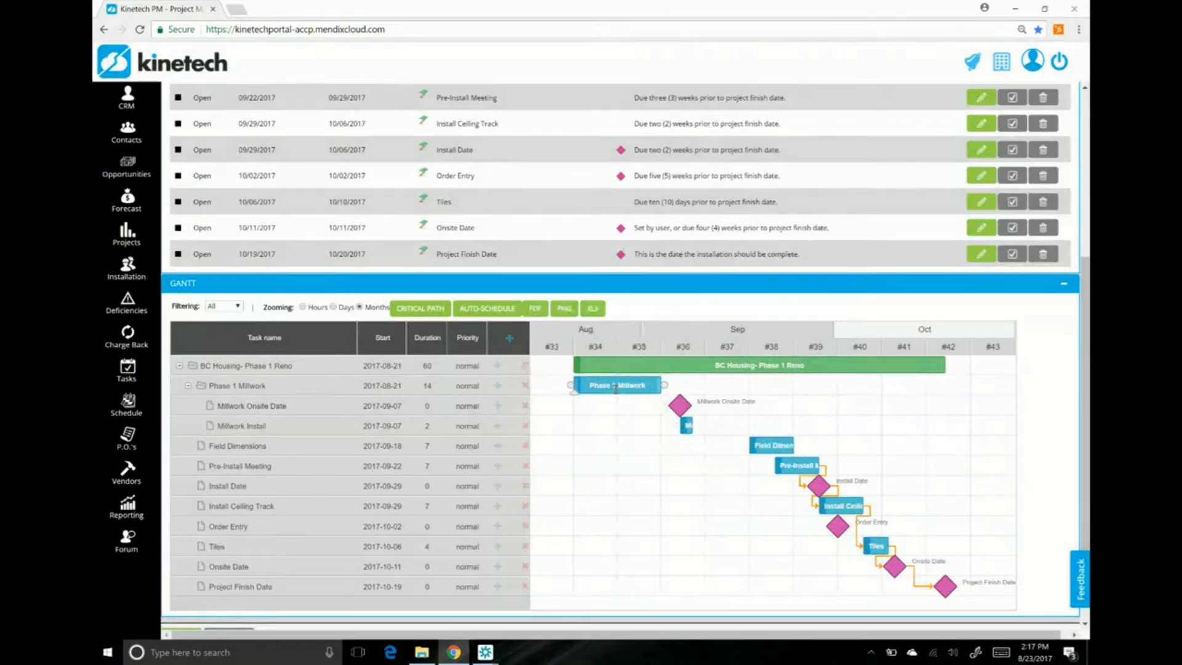
Step: Link Millwork Onsite Date to the start of Phase 1 Millwork, and link the start of Millwork Install to Millwork Onsite Date
double_click(350, 390)
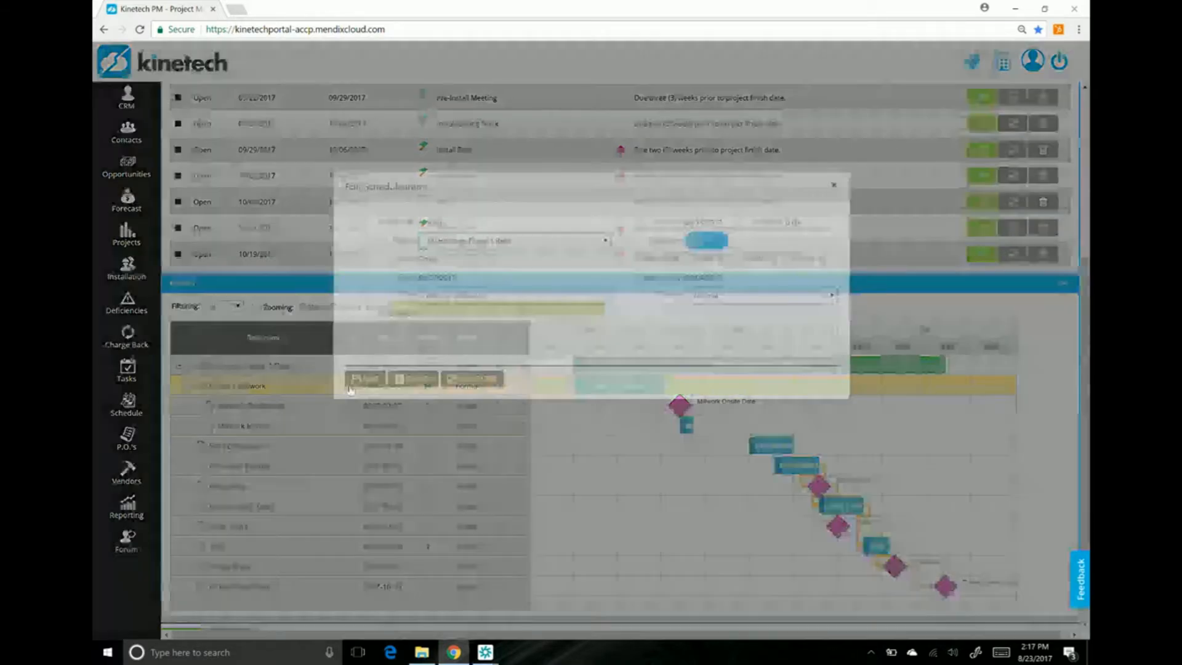
click(834, 185)
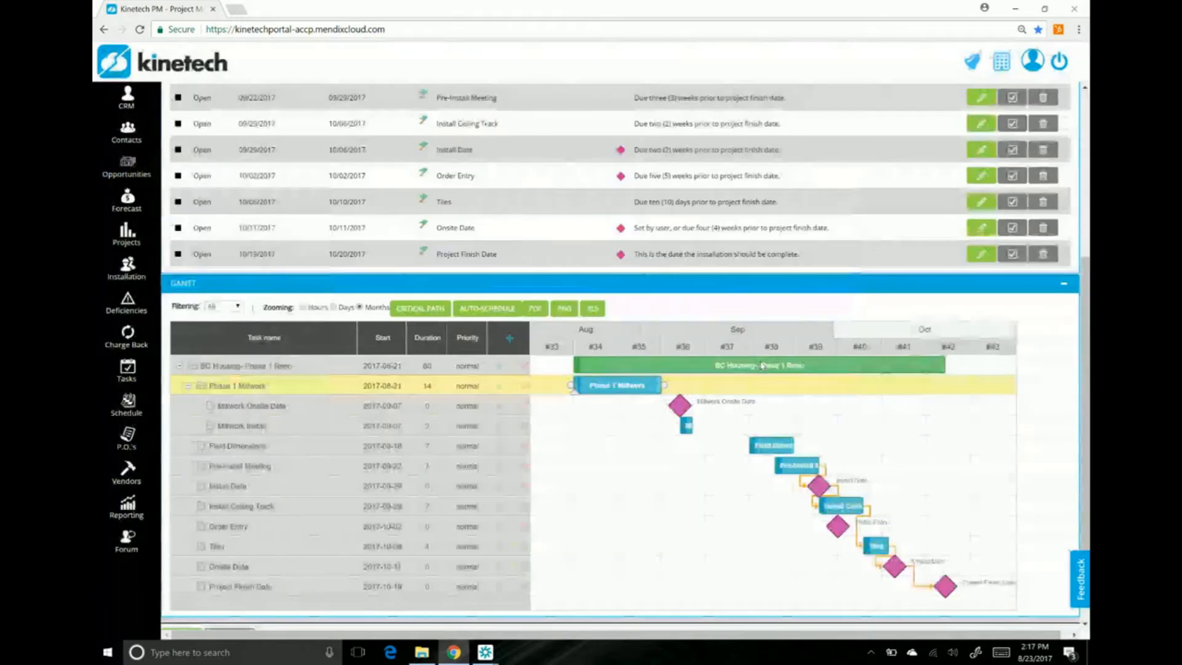
drag(667, 406, 571, 388)
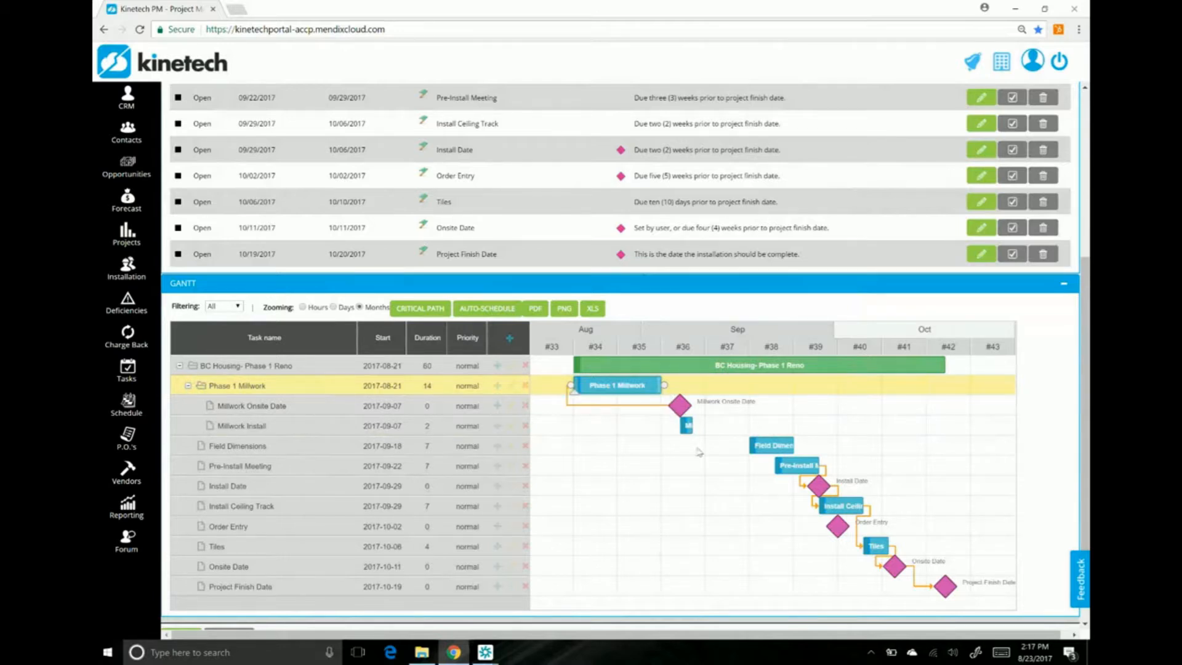
drag(678, 429, 670, 405)
Step: Extend the Phase 1 Millwork bar to a duration of 35 days and set its progress to 43%
drag(658, 384, 794, 385)
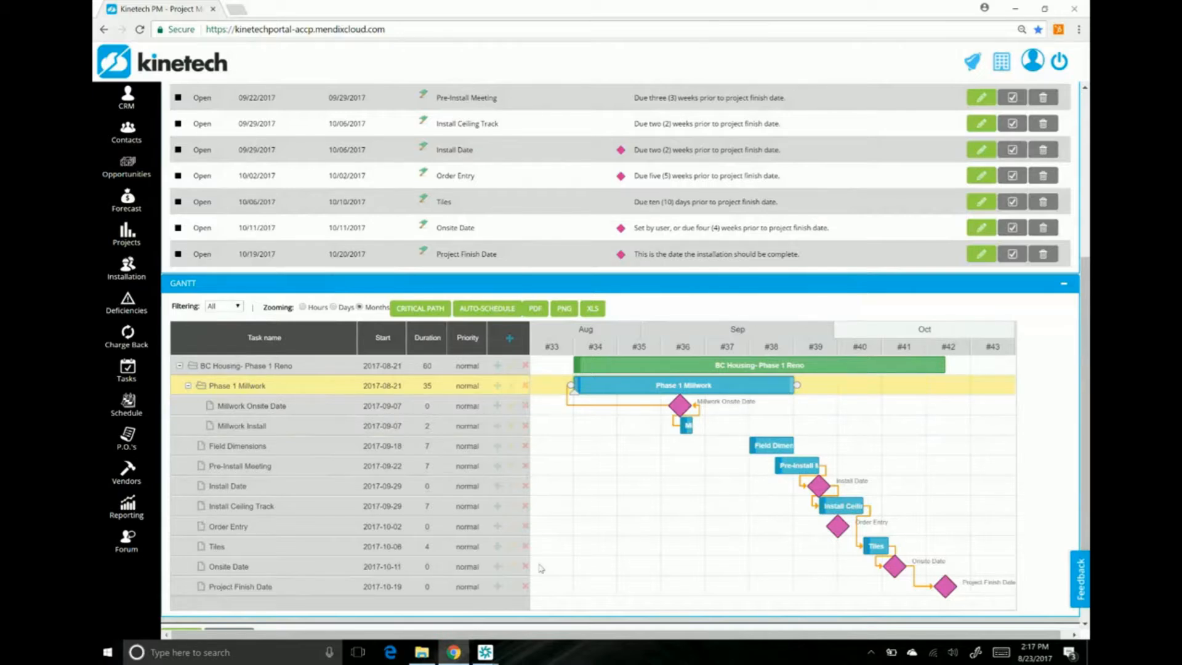
click(188, 386)
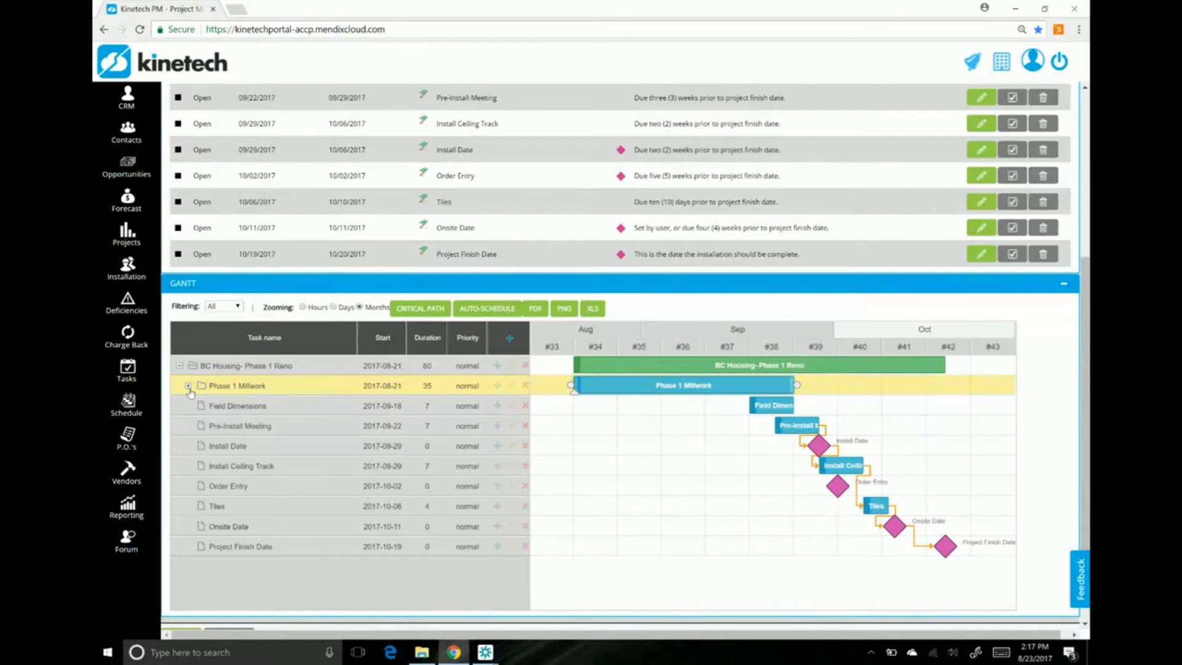
click(188, 387)
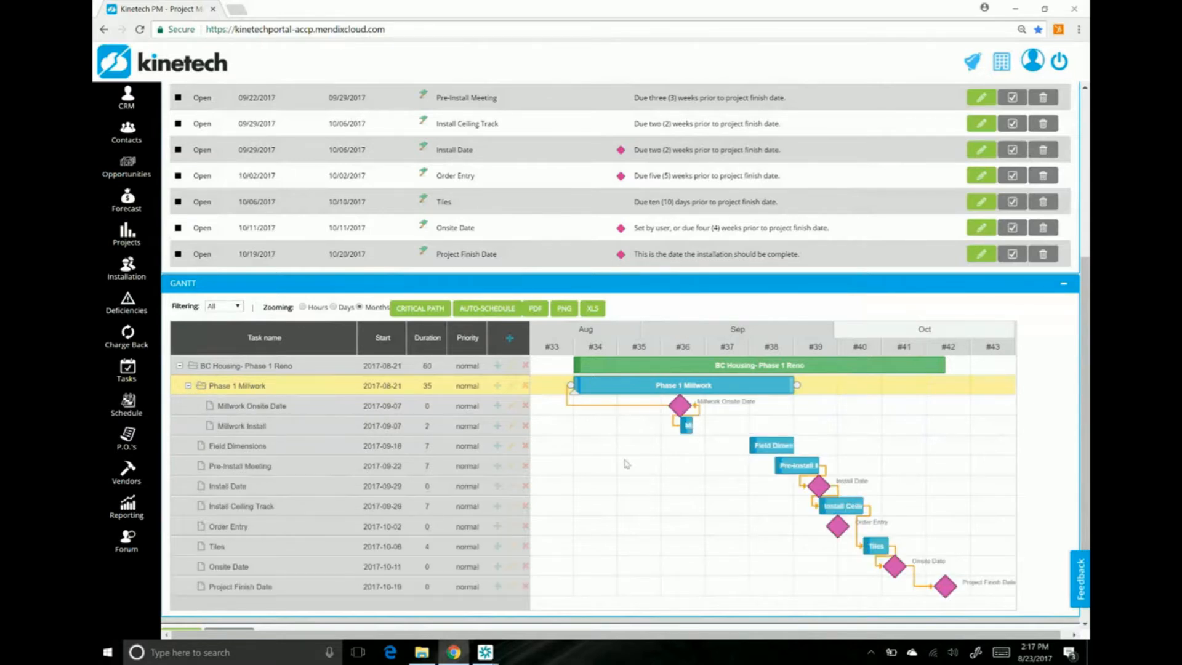
scroll(626, 464, down, 1)
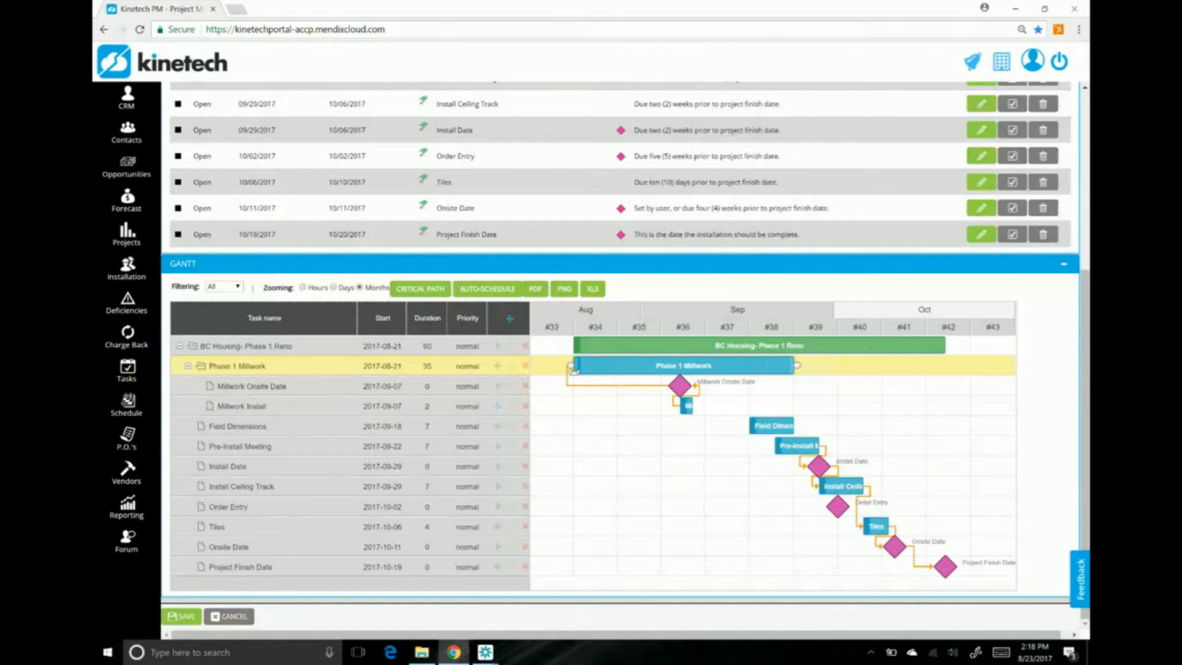
drag(573, 370, 667, 371)
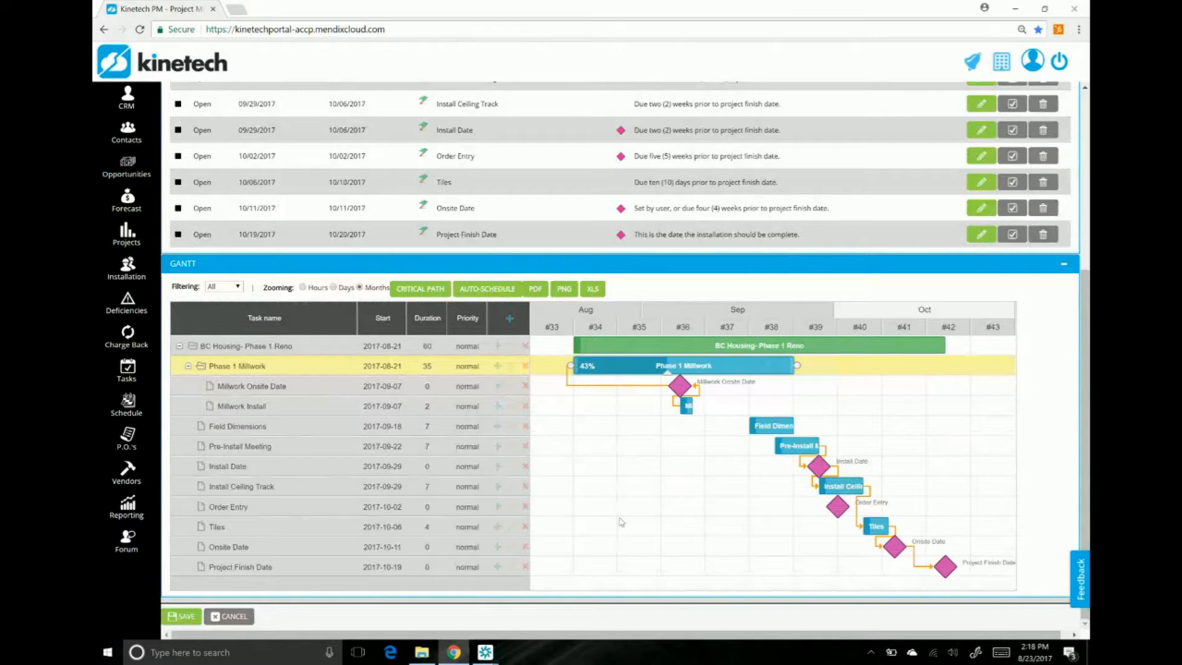
Step: Delete the Field Dimensions task from the Gantt schedule
click(239, 426)
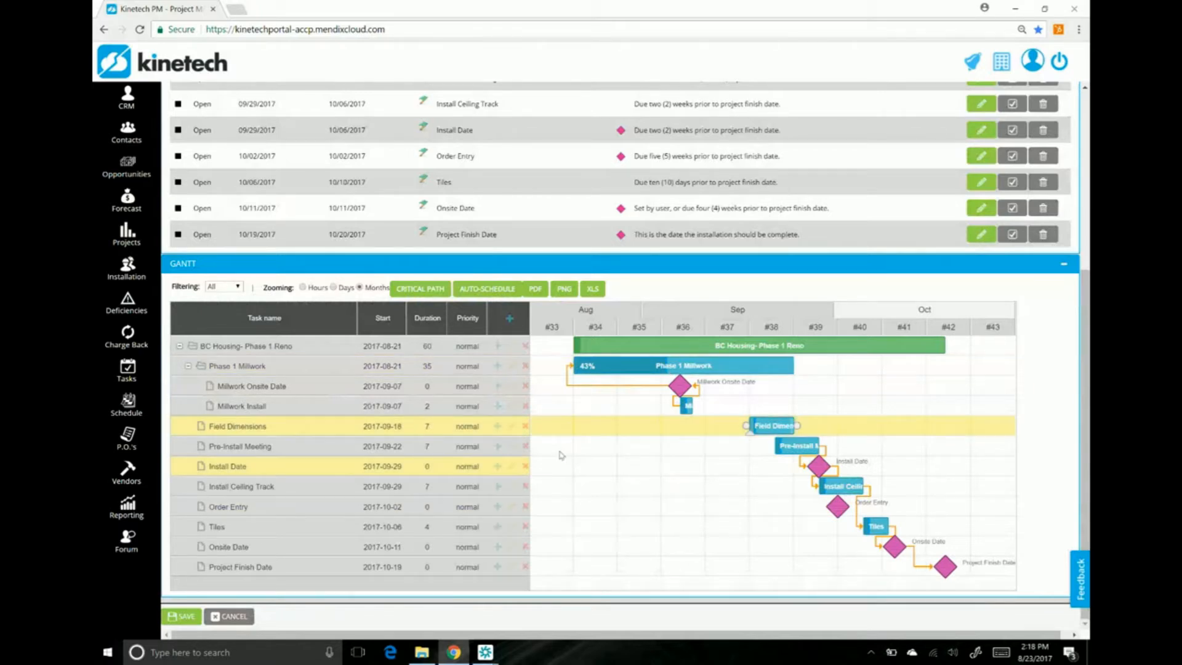
click(524, 426)
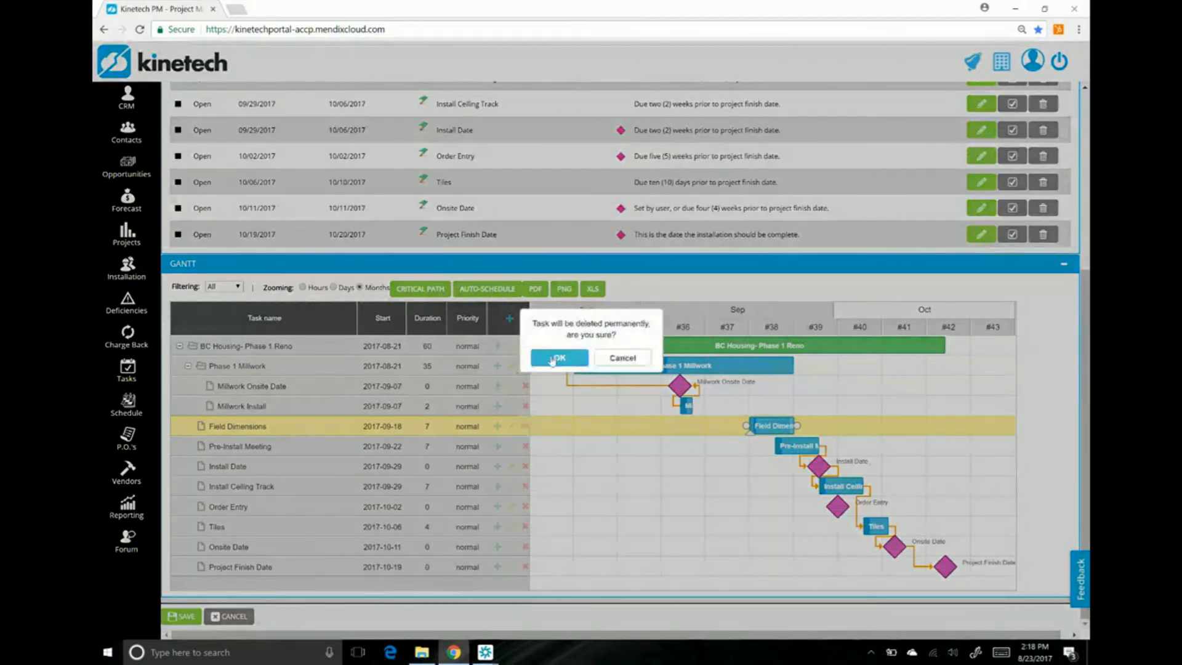
click(553, 360)
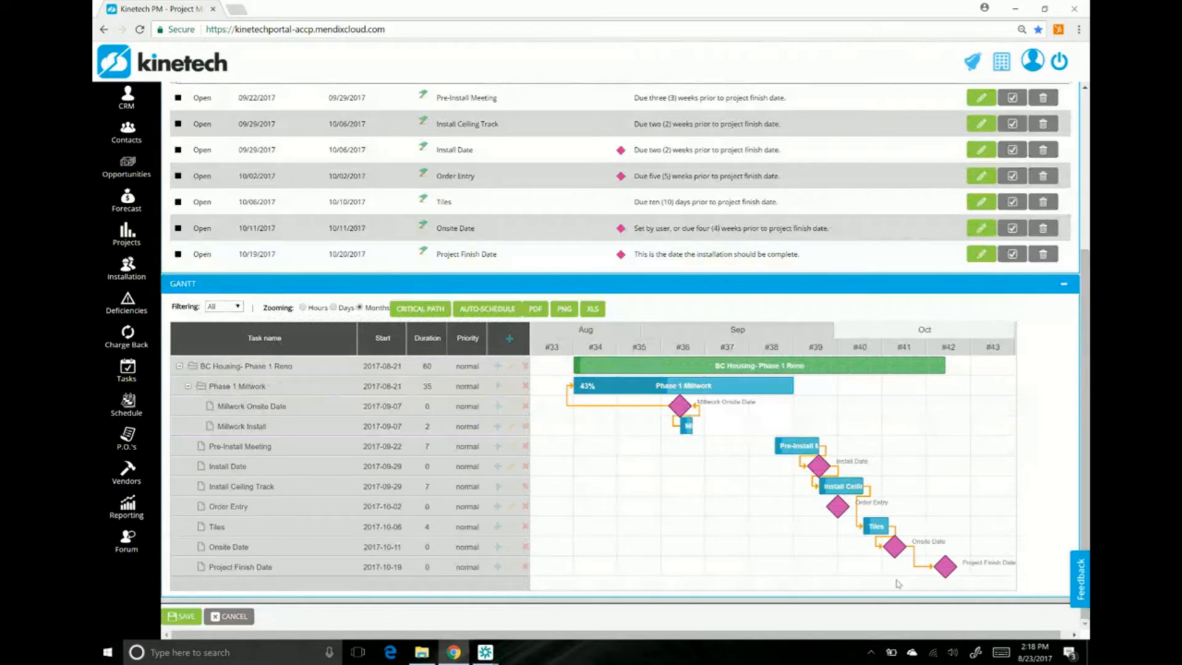
Step: Go to the customer relationship leads and start a quick opportunity named TAMU Law School Bldg
scroll(547, 430, up, 1)
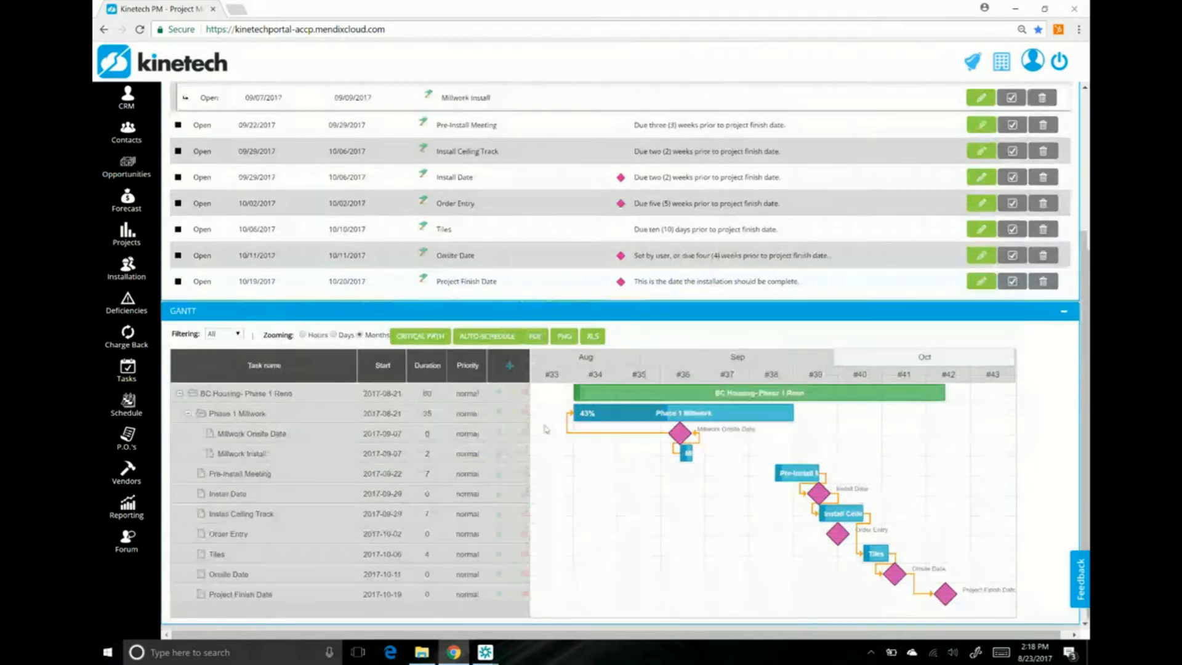
scroll(546, 431, up, 3)
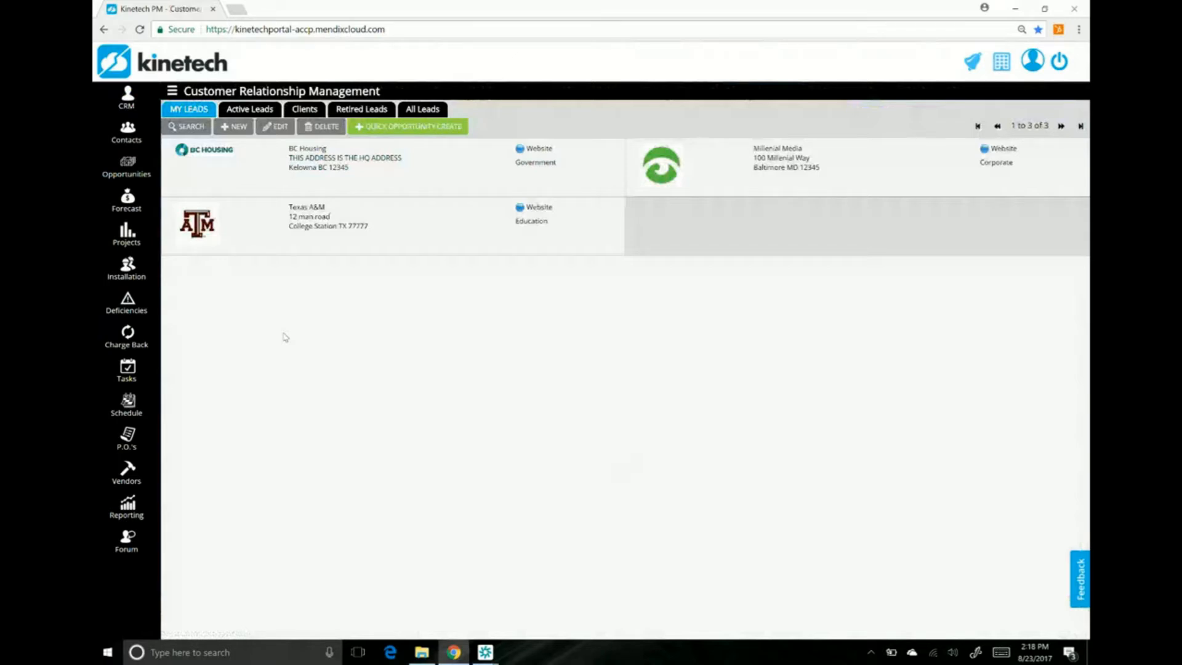
click(446, 129)
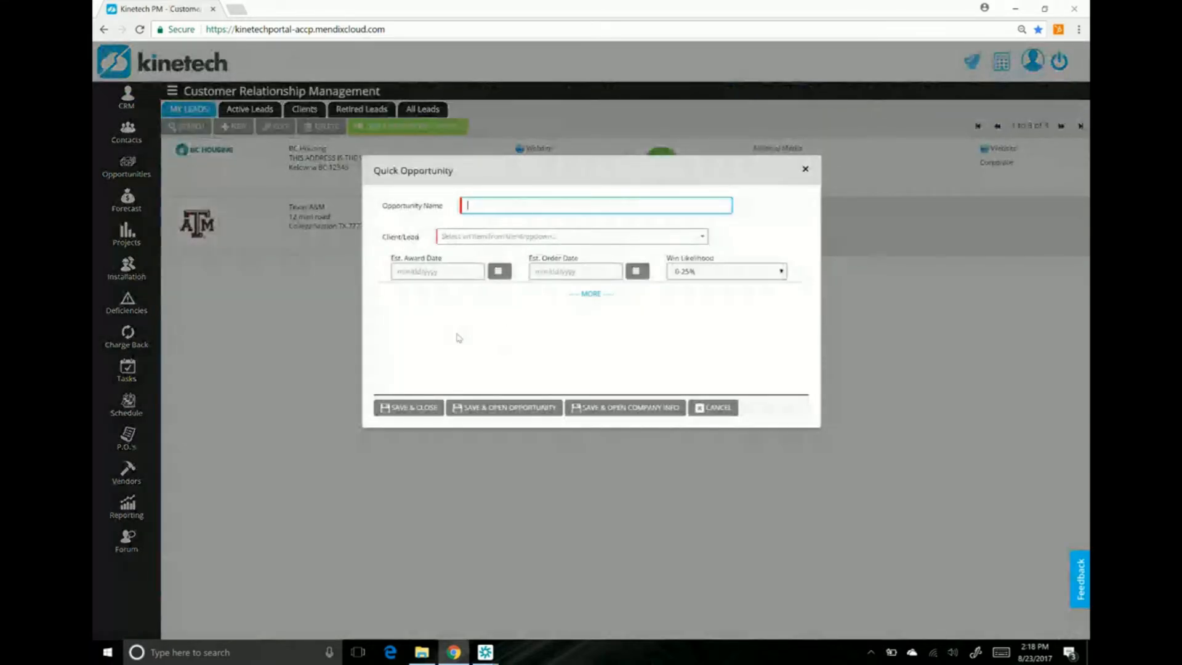
text(TAMU)
text(Law School Bldg)
Step: Find Texas A&M and assign it as the opportunity's client/lead
click(476, 240)
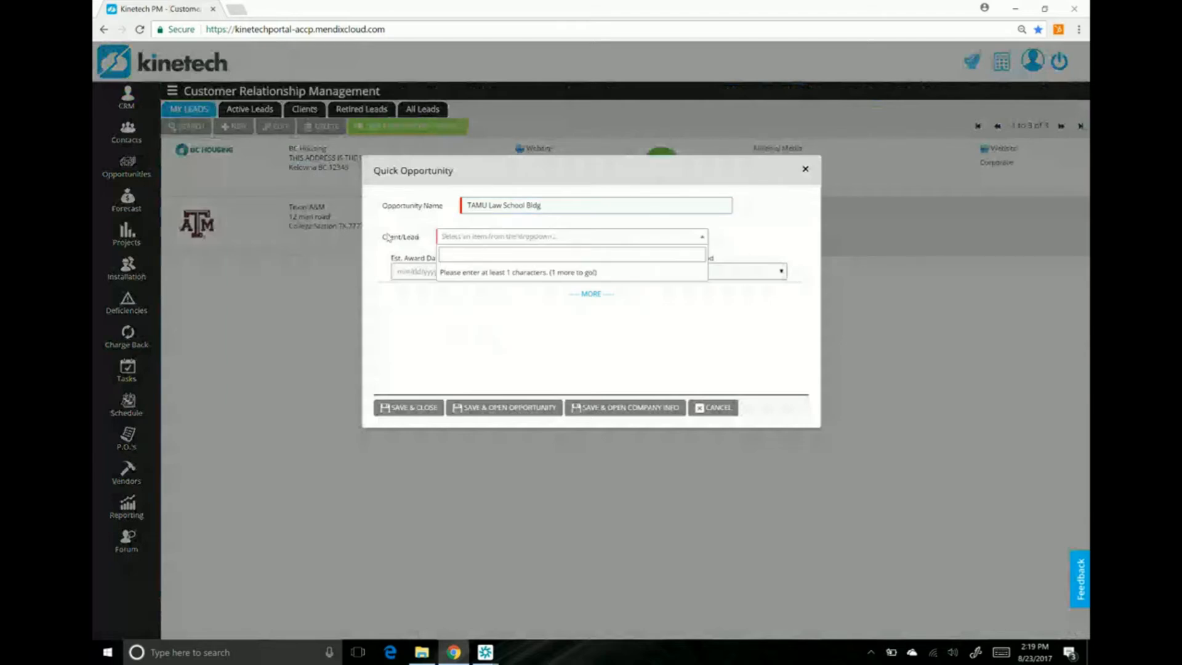
text(Texas)
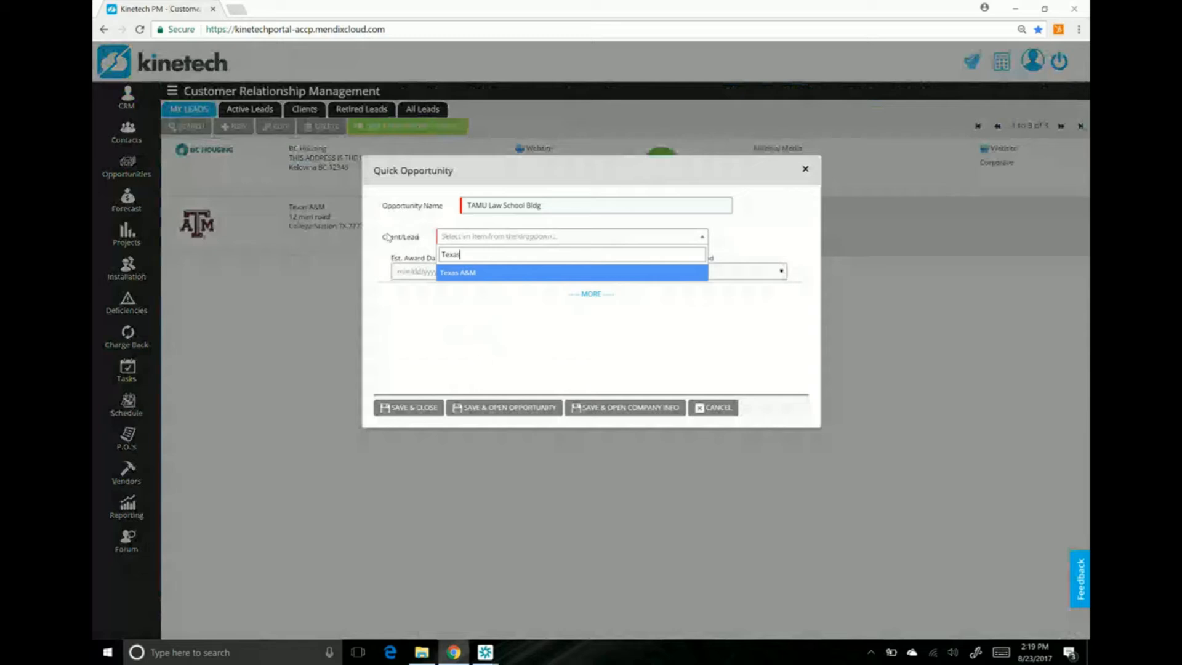
click(463, 278)
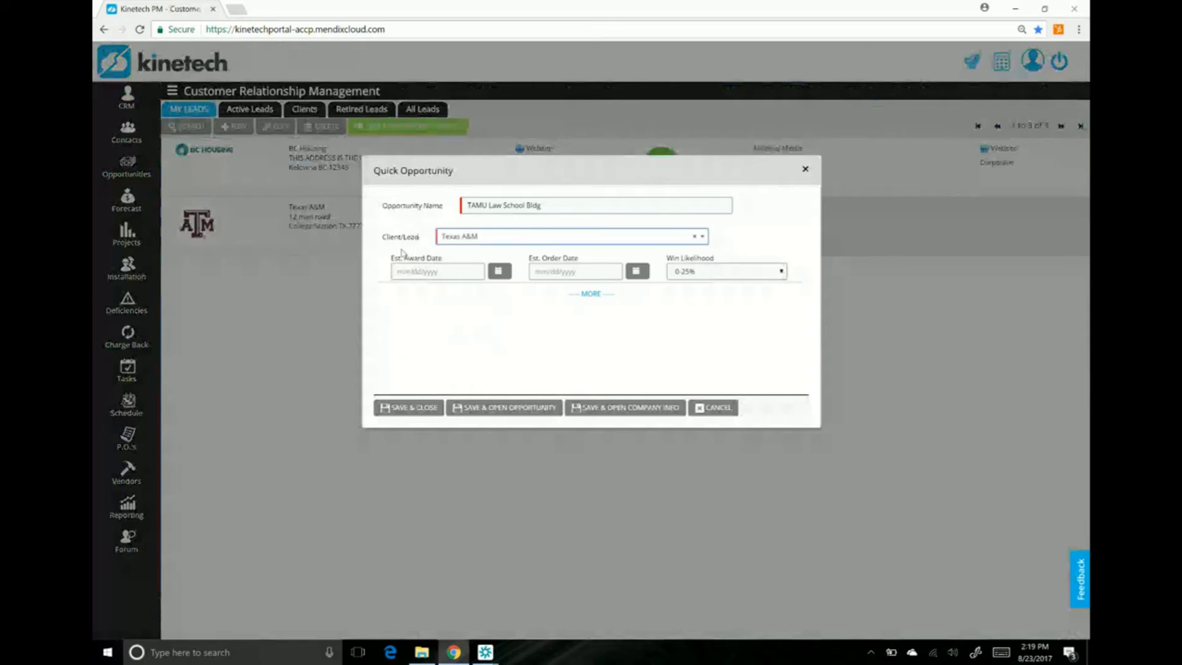
Step: Search the client/lead list for University of Texas, and clear the search text
click(506, 240)
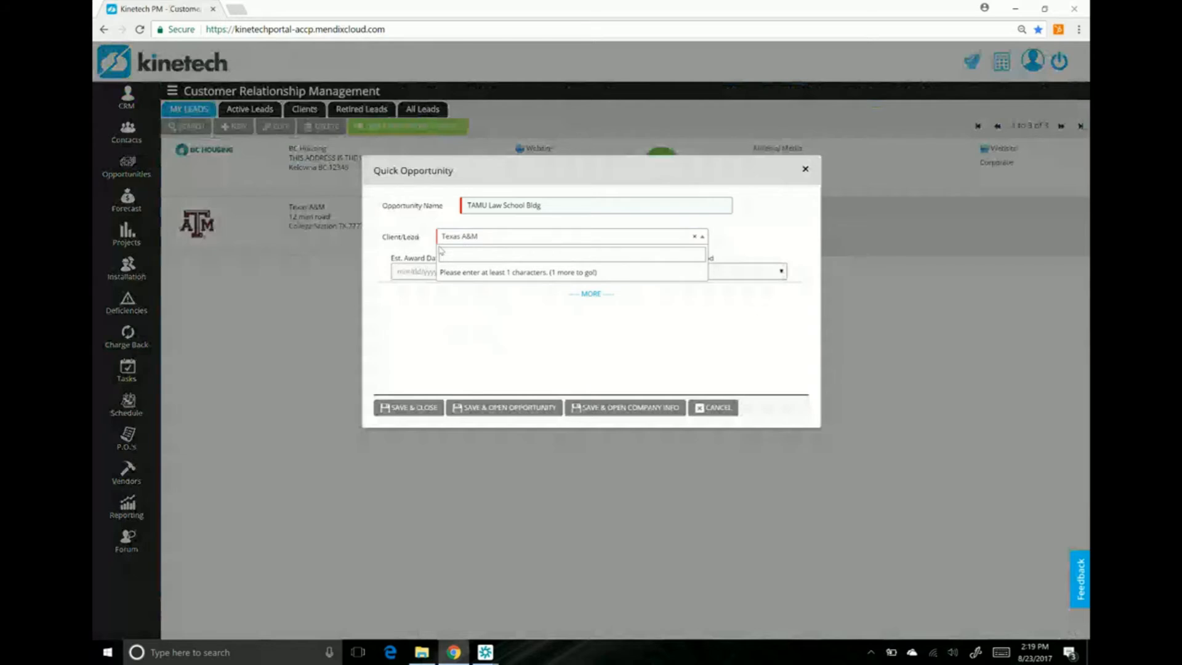
text(University T)
key(BackSpace)
text(of Texas)
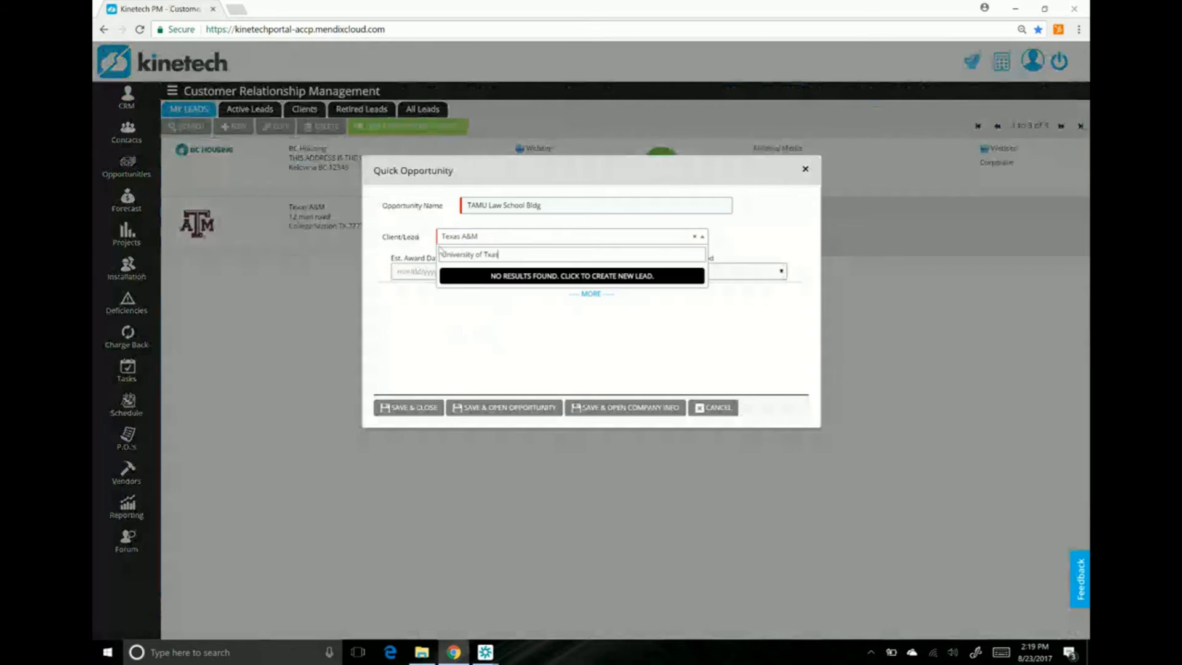
key(BackSpace)
text(as)
drag(520, 254, 413, 247)
key(BackSpace)
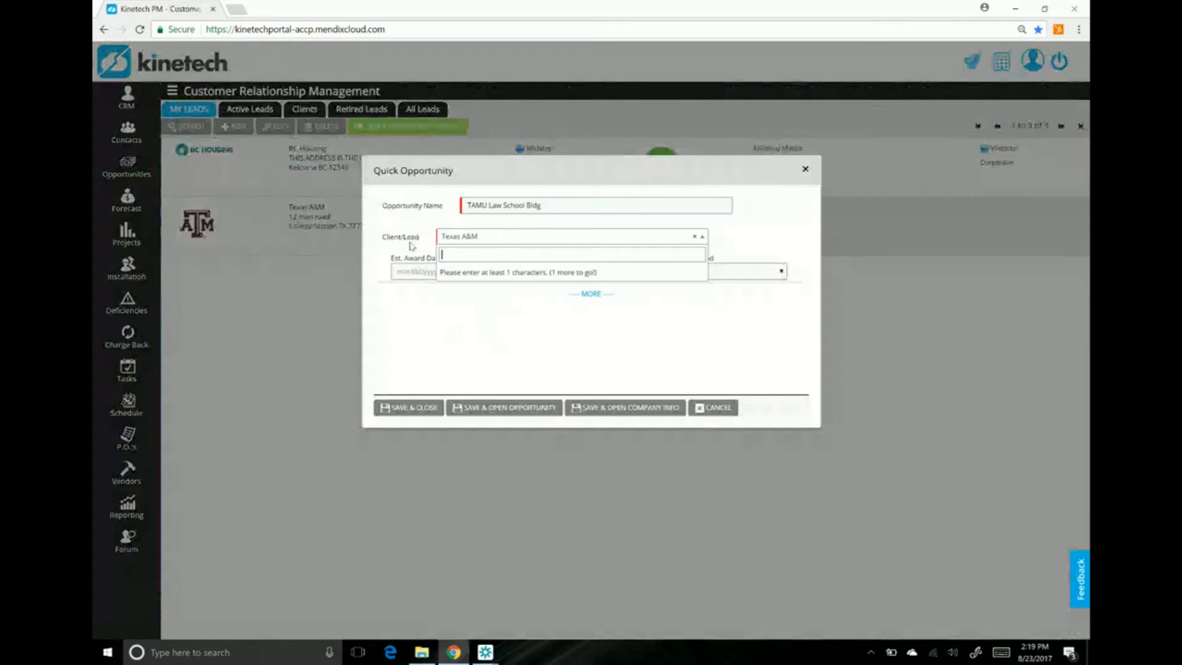
Step: Search the client/lead list for Texas again and reselect Texas A&M
click(487, 241)
click(487, 240)
text(texa)
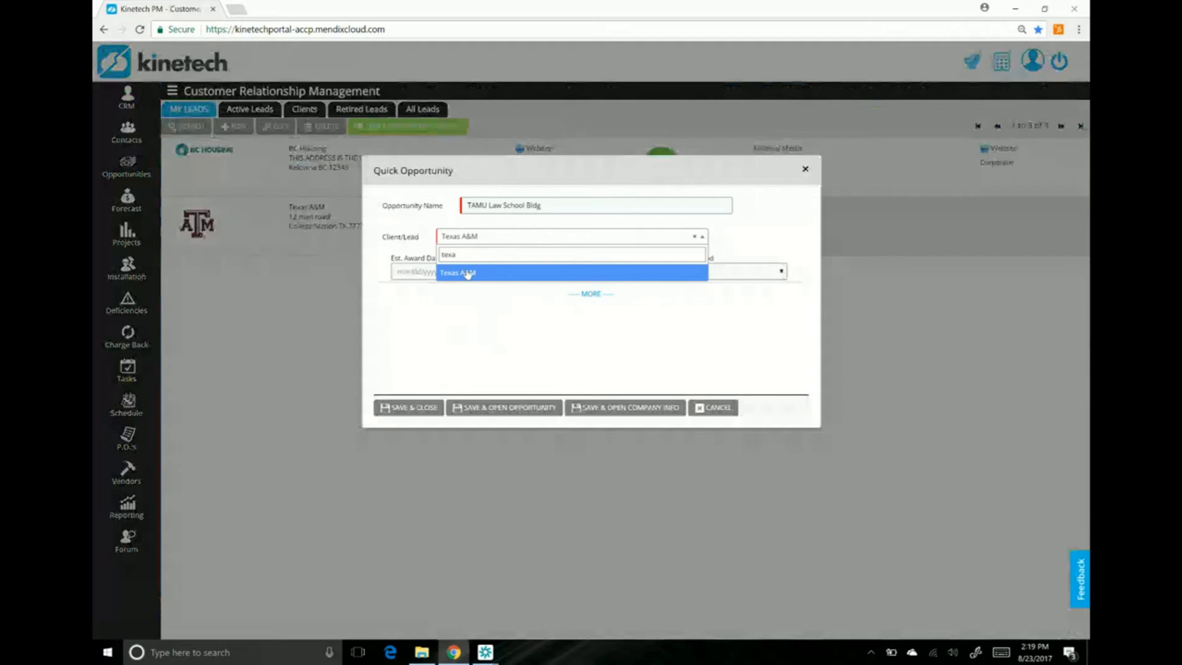
click(468, 273)
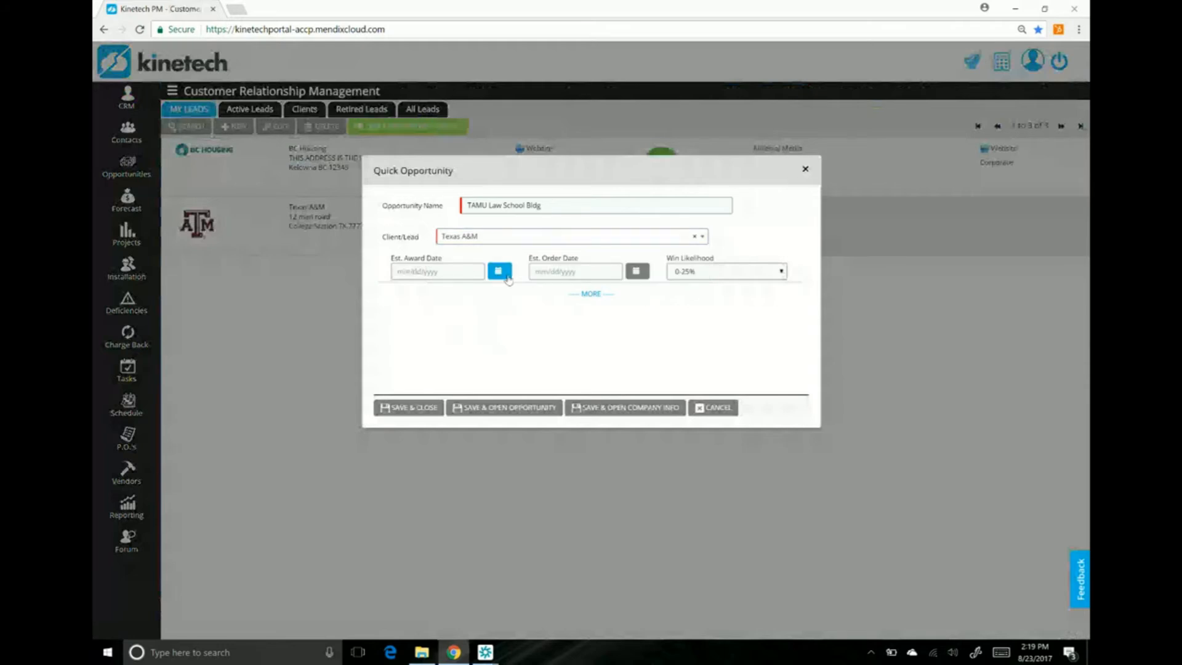
Step: Set the opportunity's estimated award date to 09/08/2017, estimated order date to 09/28/2017 and win likelihood to 26-50%
click(507, 275)
click(471, 398)
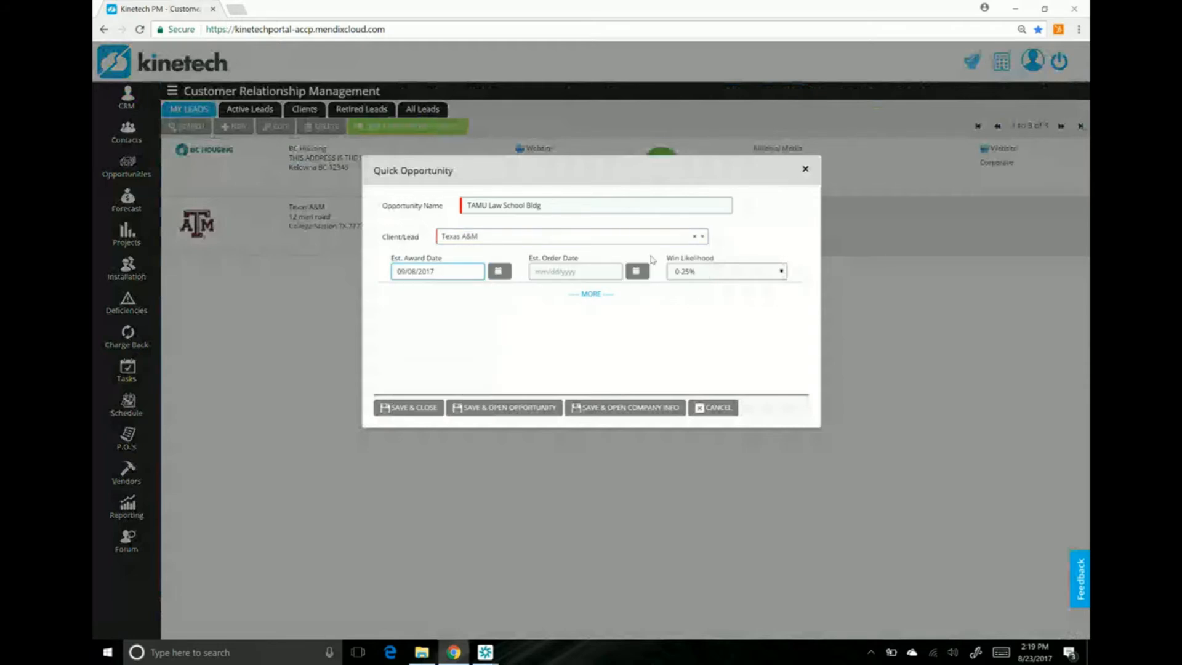
click(637, 272)
click(629, 286)
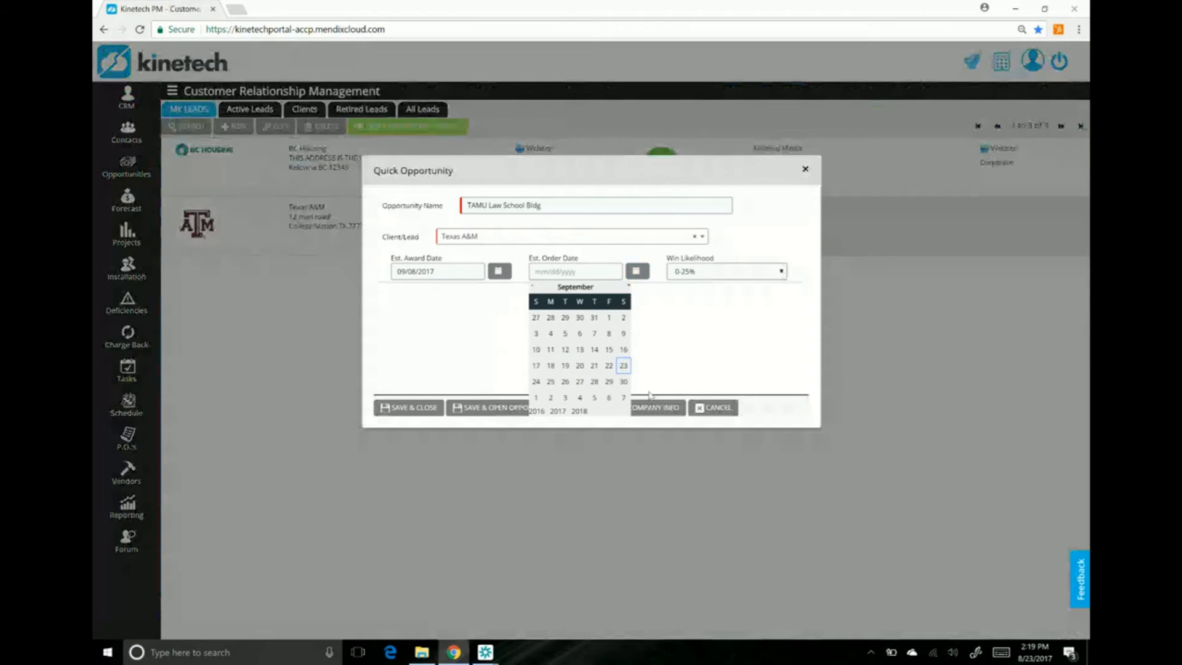
click(595, 383)
click(750, 272)
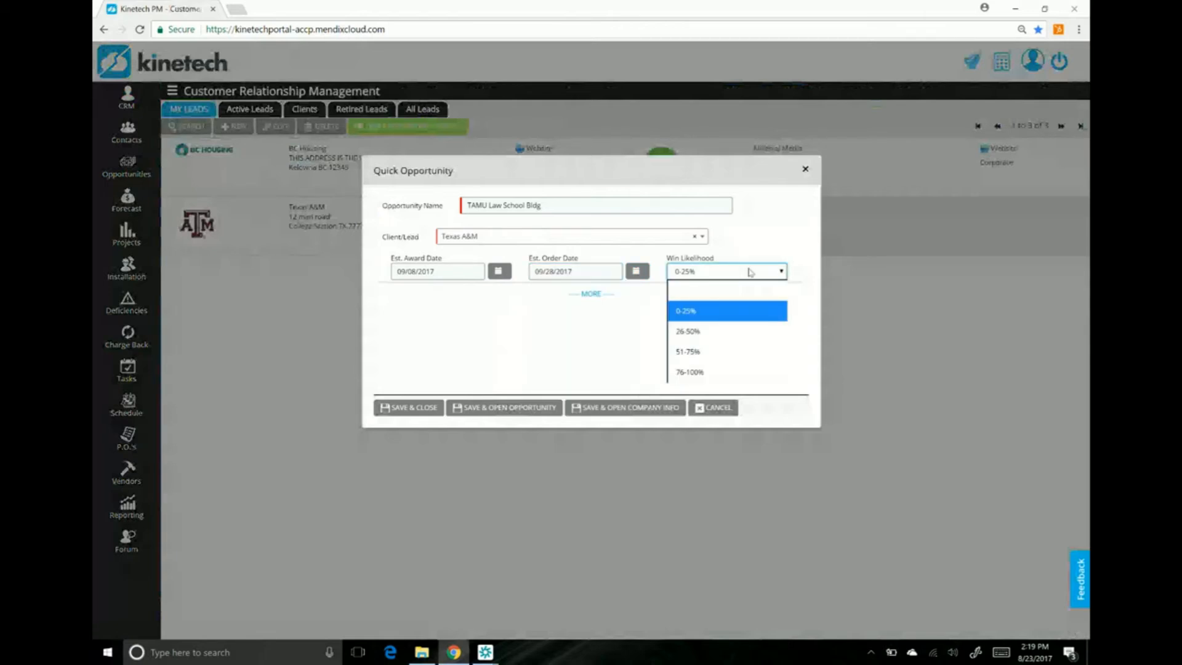
click(752, 331)
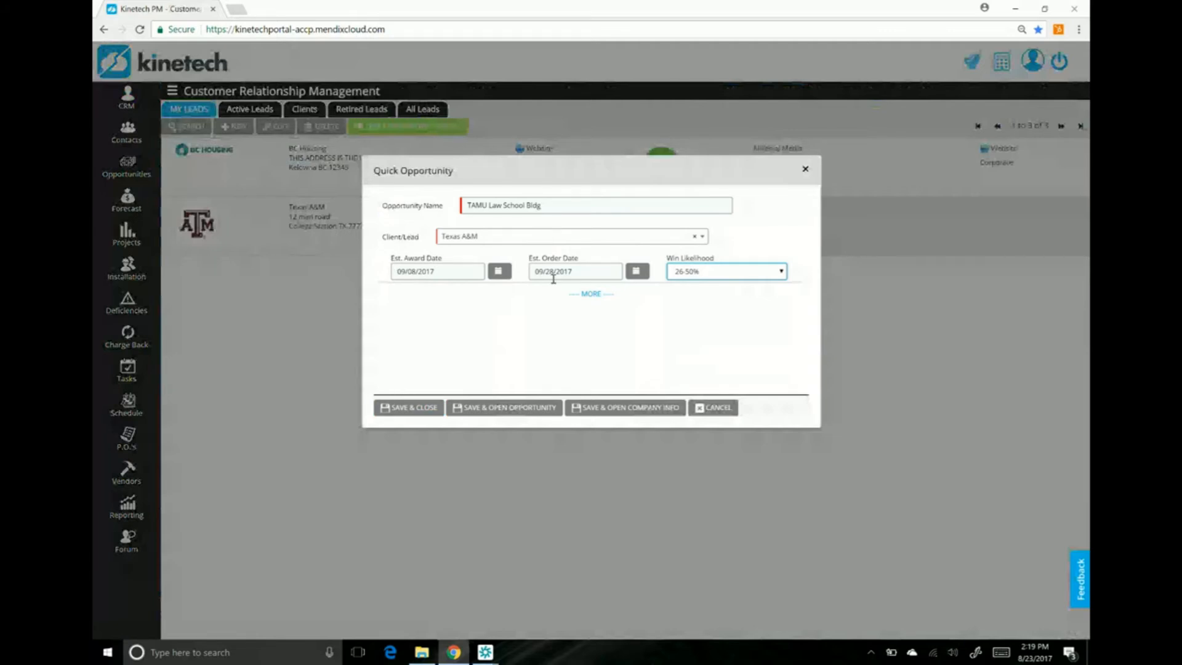
Step: Expand the additional opportunity fields, enter expected total cost 100000 and expected total sell 200000, and save and close the opportunity
click(592, 295)
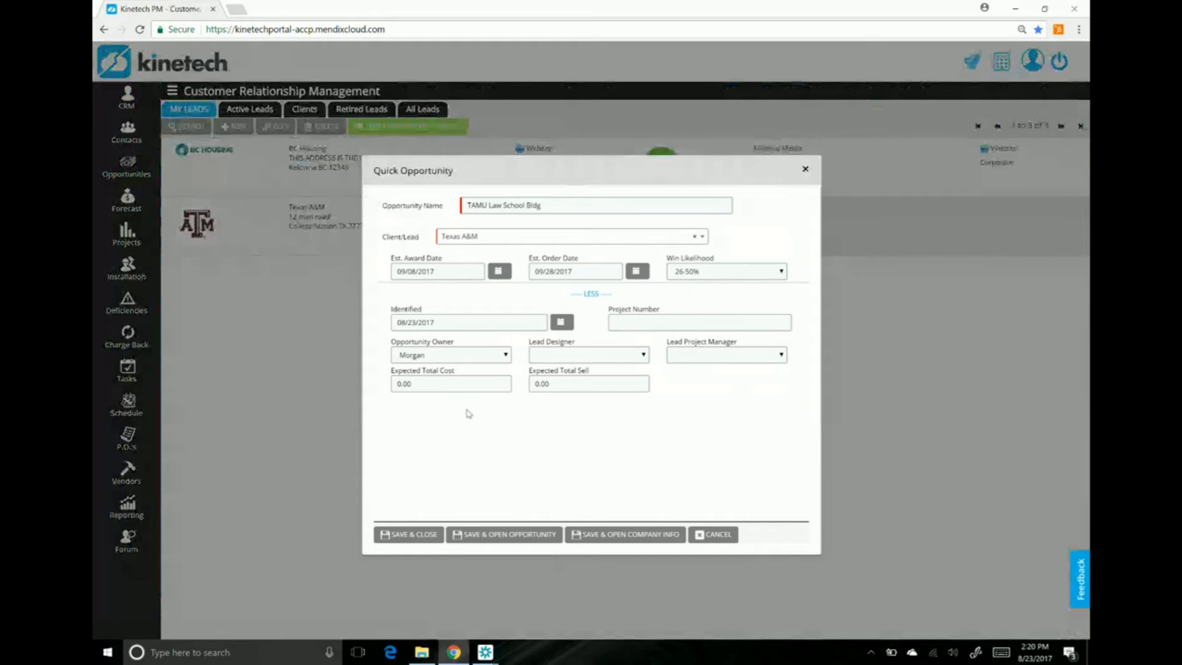
click(452, 387)
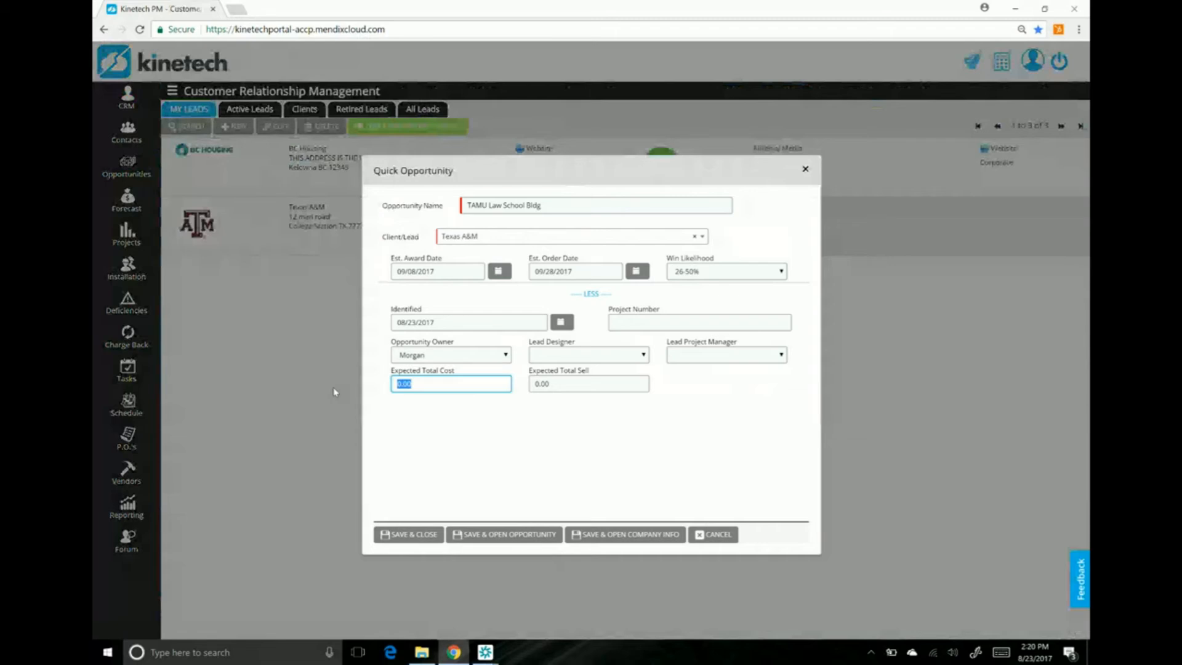
text(100000)
key(Tab)
text(200000)
key(Tab)
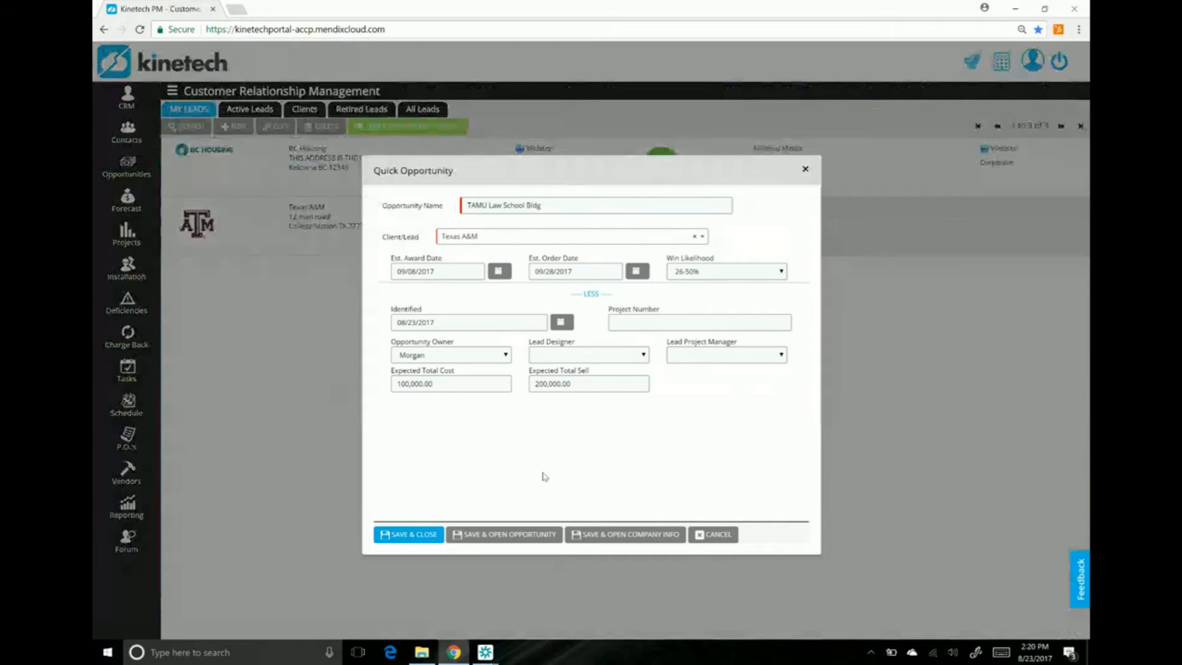
click(399, 537)
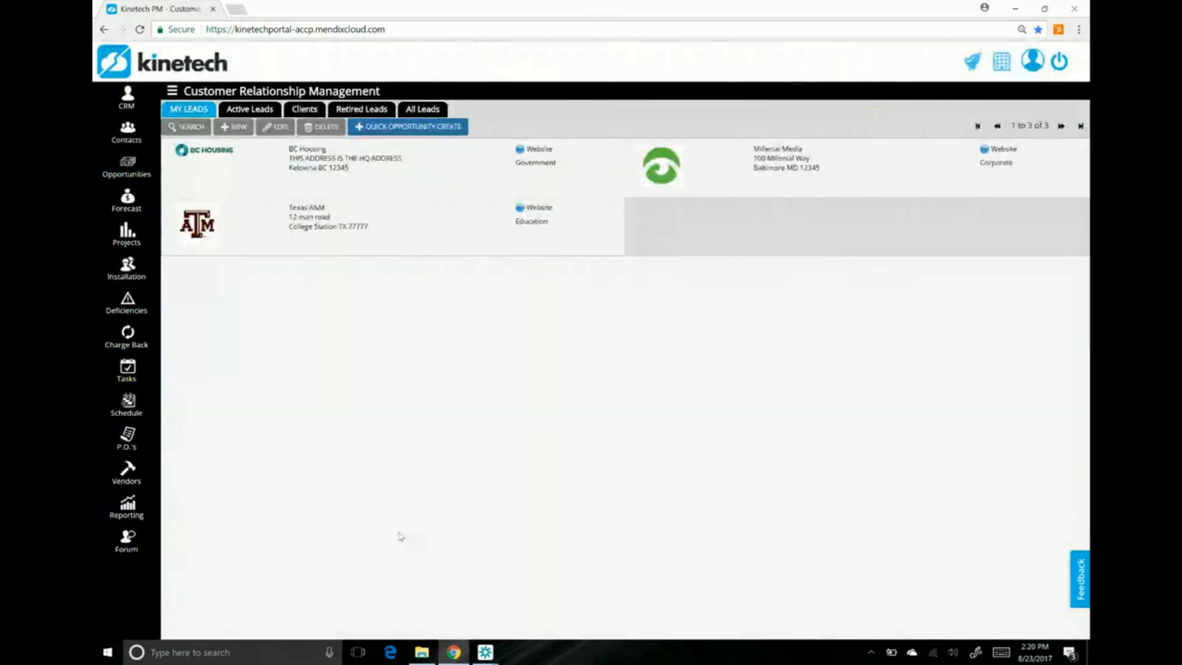
Step: Check the TAMU Law School Bldg entry in the opportunities forecast, and reload the project management overview
click(136, 213)
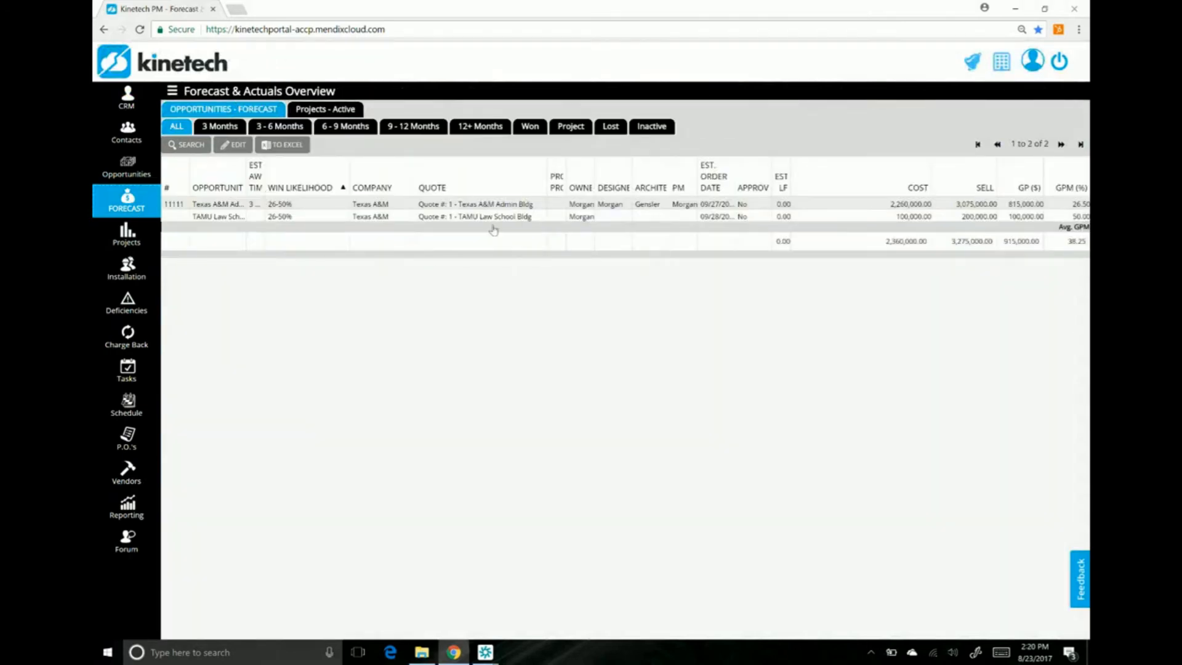
click(474, 218)
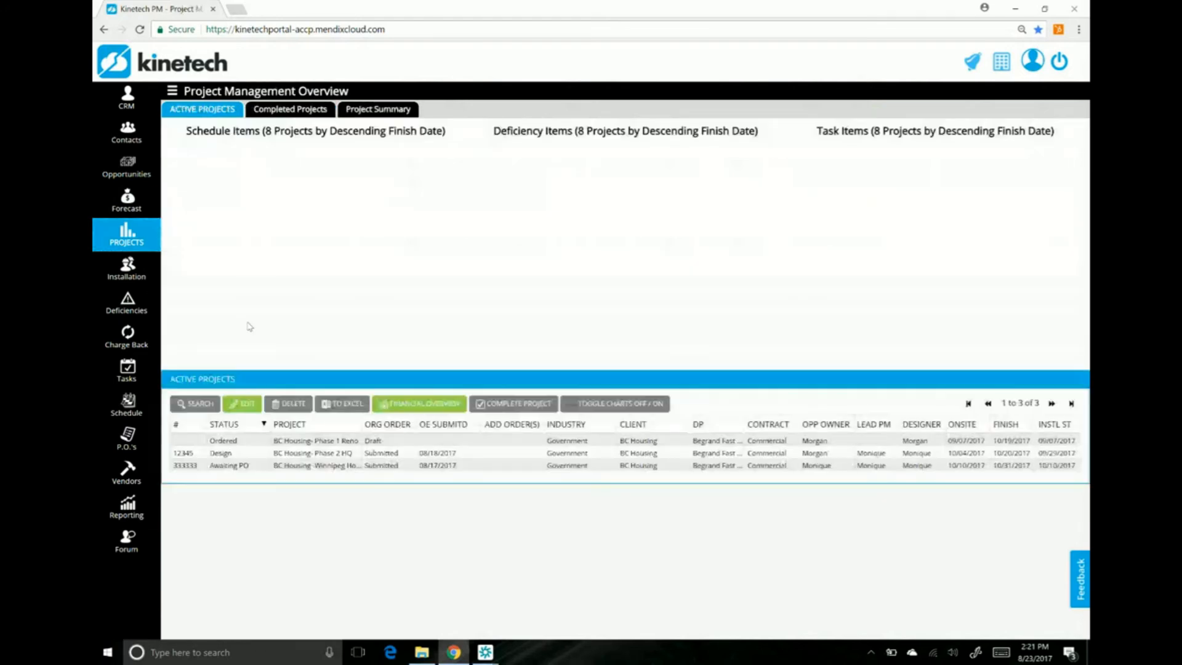
click(140, 30)
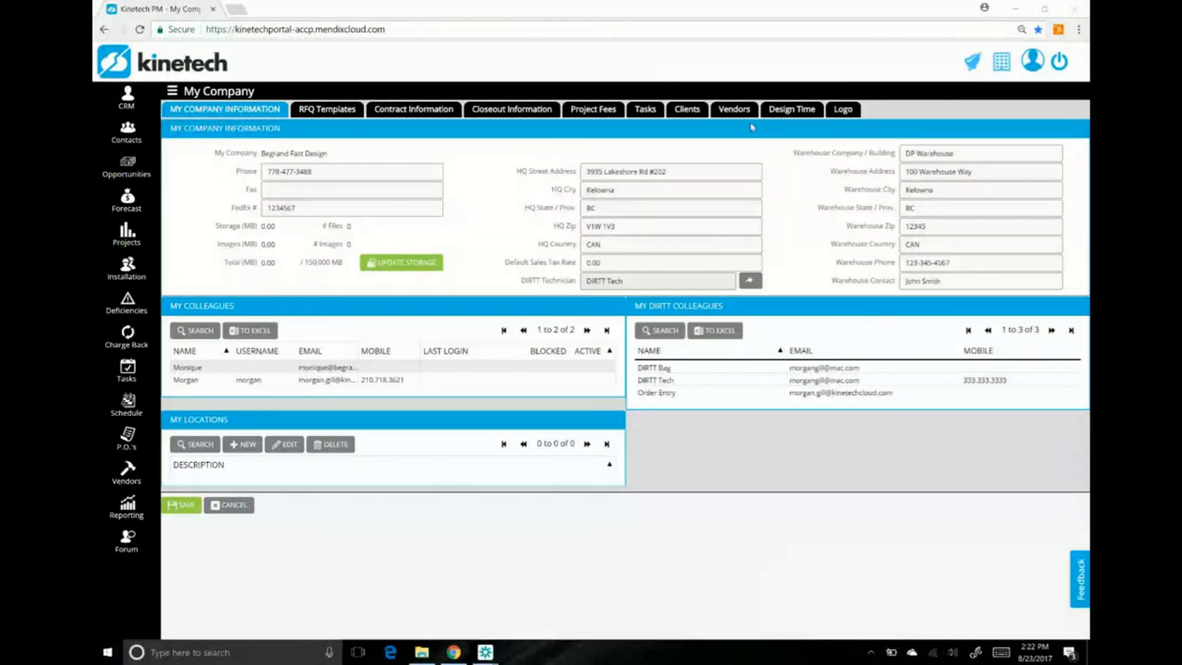
Step: Show the company's design time entries and filter them by part of a project lead designer's name
click(794, 109)
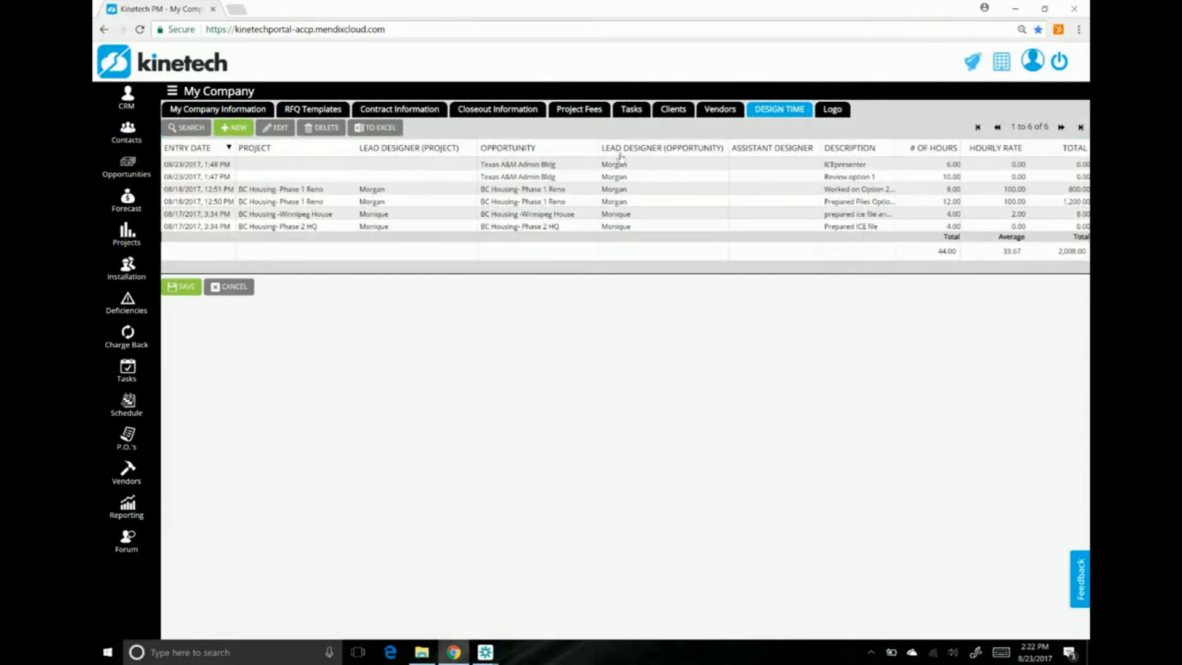
click(192, 131)
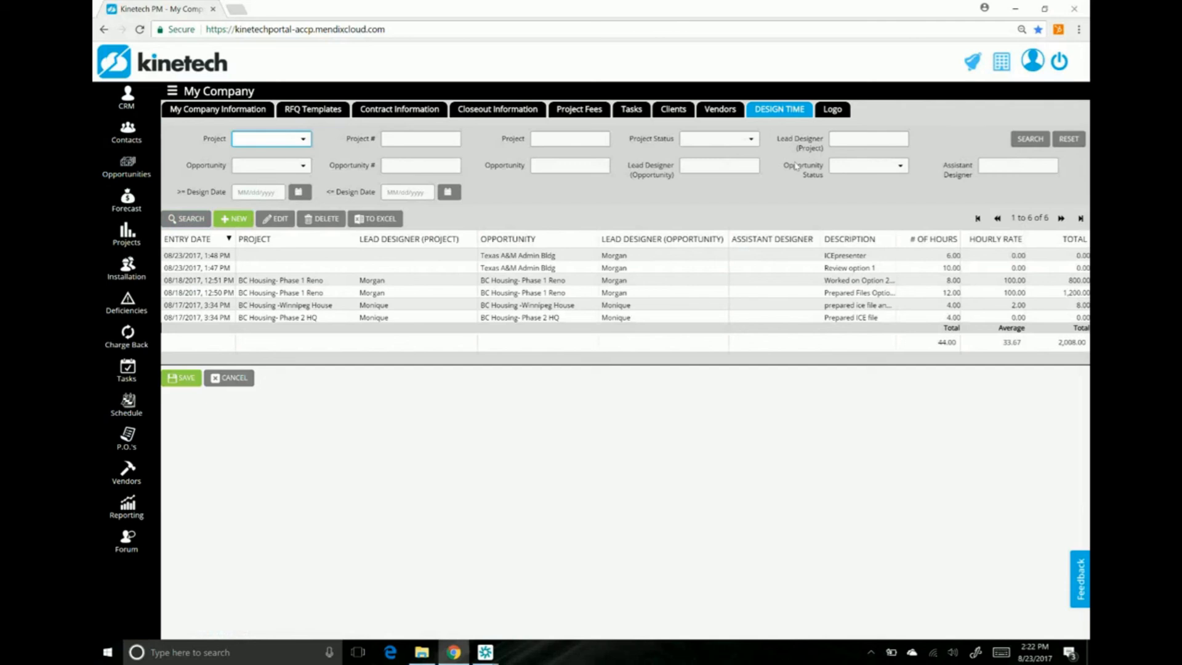
click(860, 138)
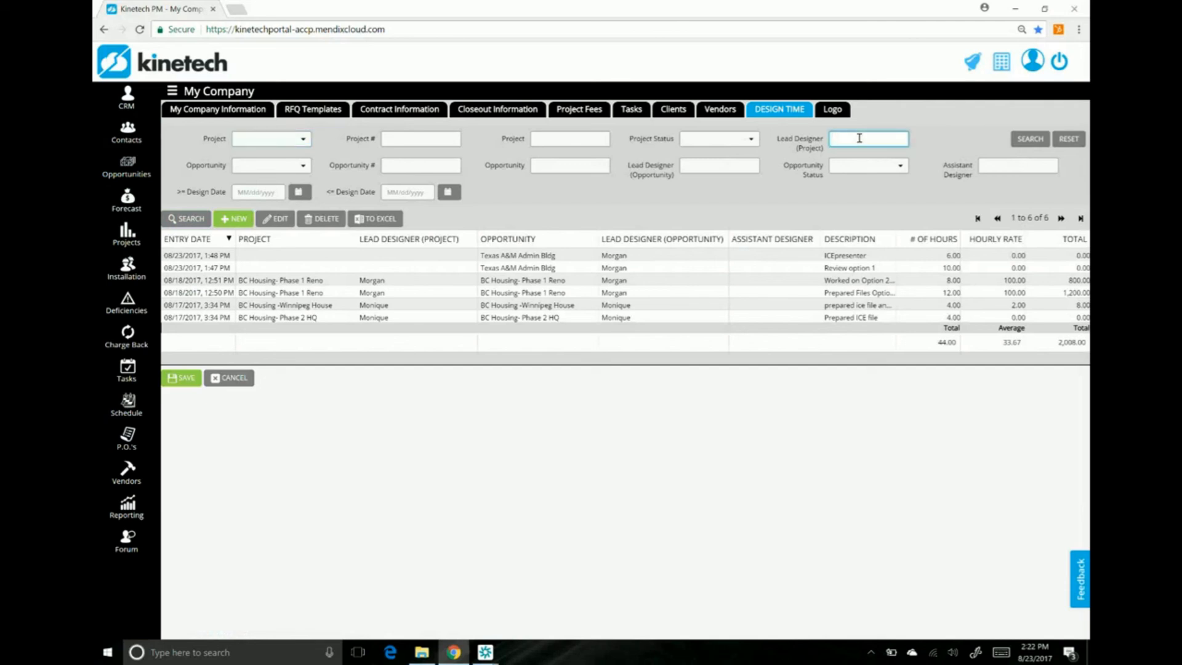
text(moni)
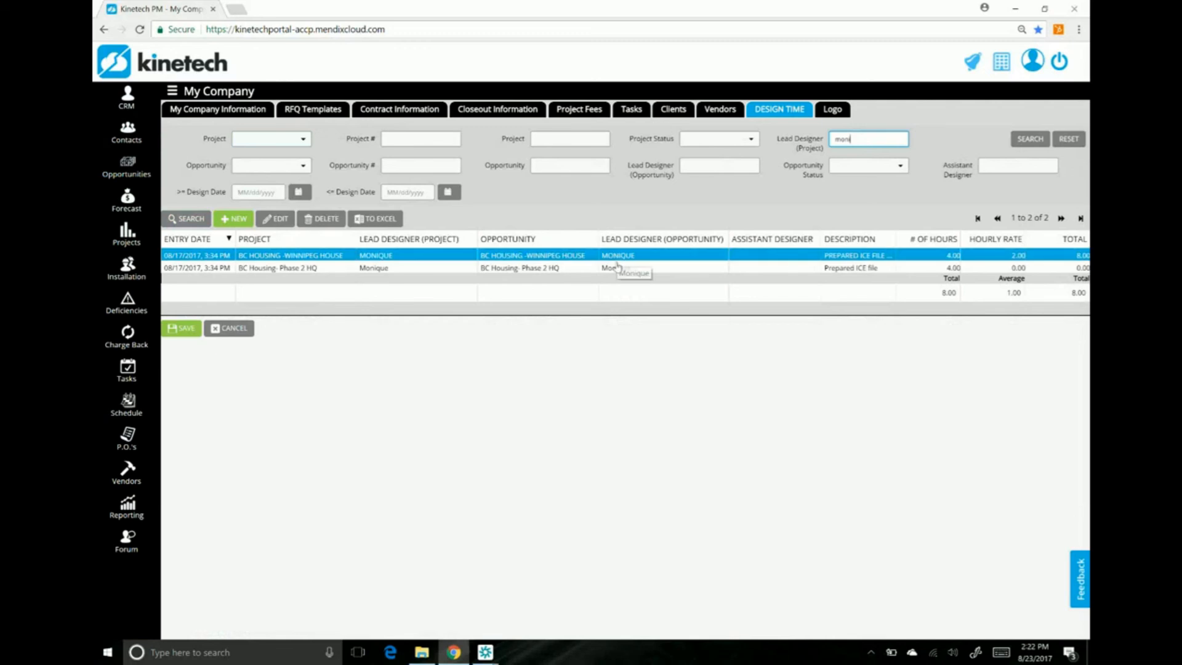
Step: Filter the design time entries by the other project lead designer's name, and reset the search before leaving the company page
drag(860, 146, 774, 133)
text(morgan)
key(Return)
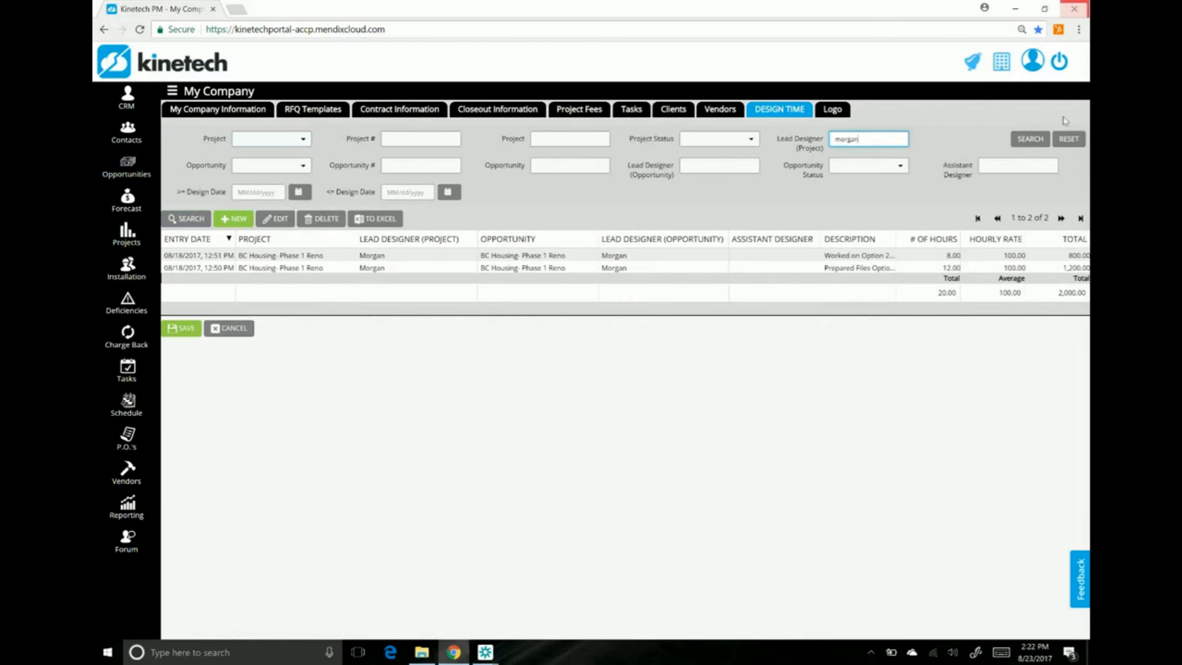
click(1069, 139)
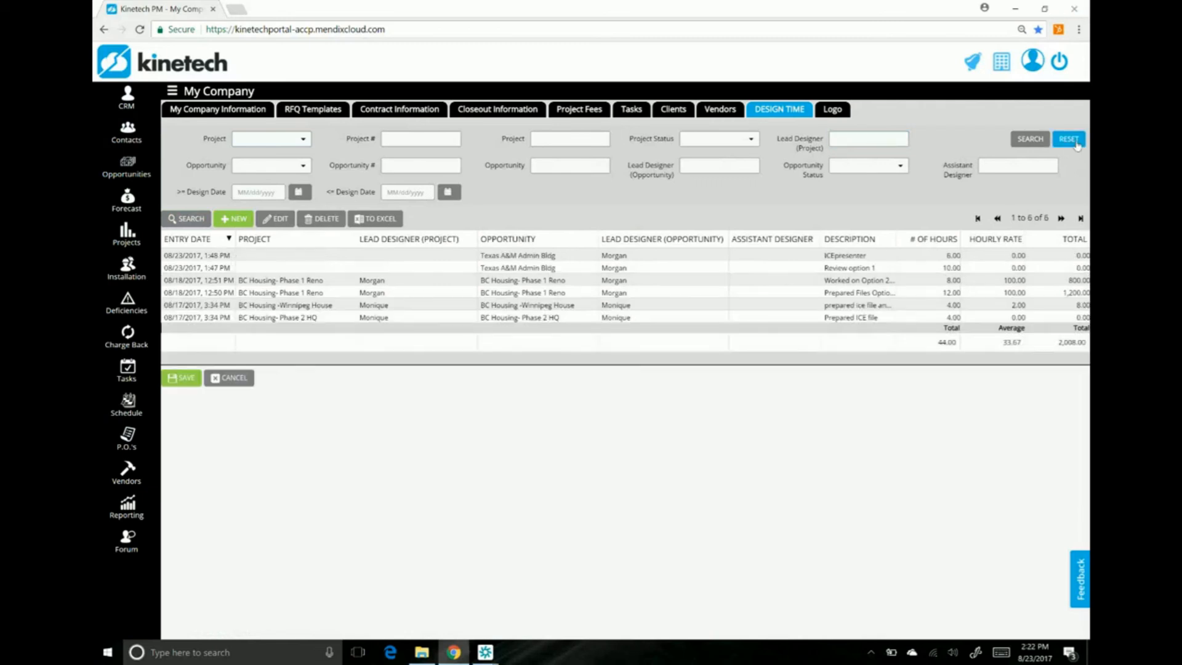
click(265, 367)
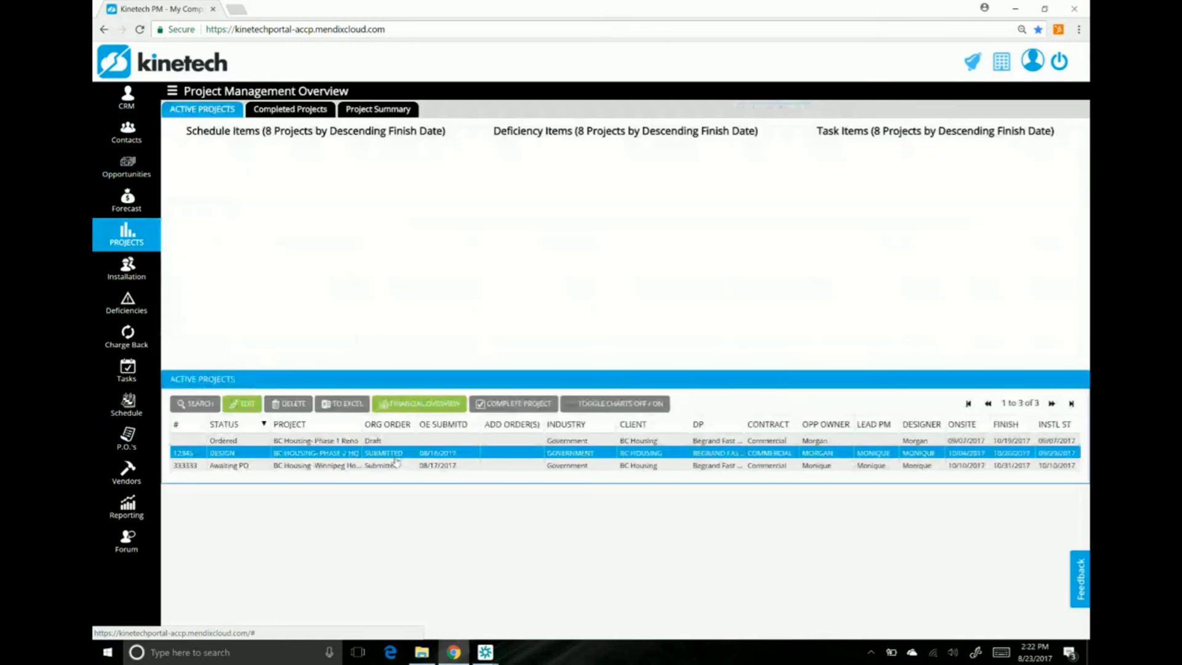